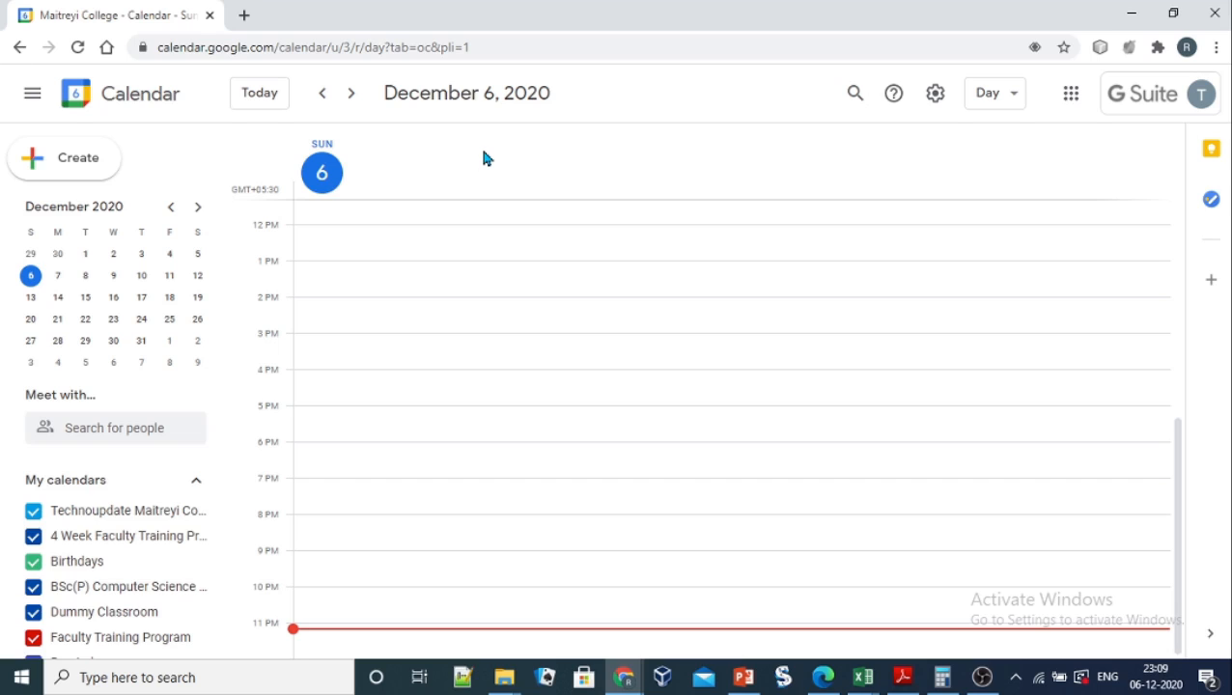
Step: Start a new event from the Create button, landing on December 6, 2020
left_click(66, 164)
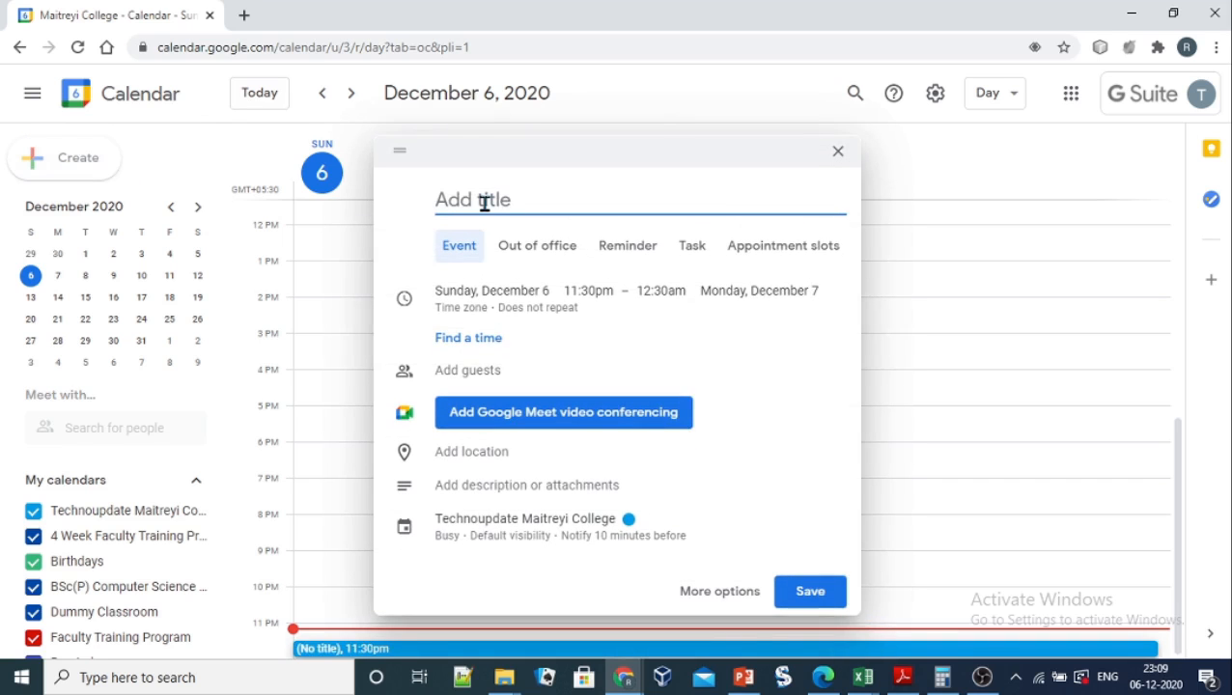
Step: Title the event 'Theory class 1' and switch to the full event details page
type("Theo")
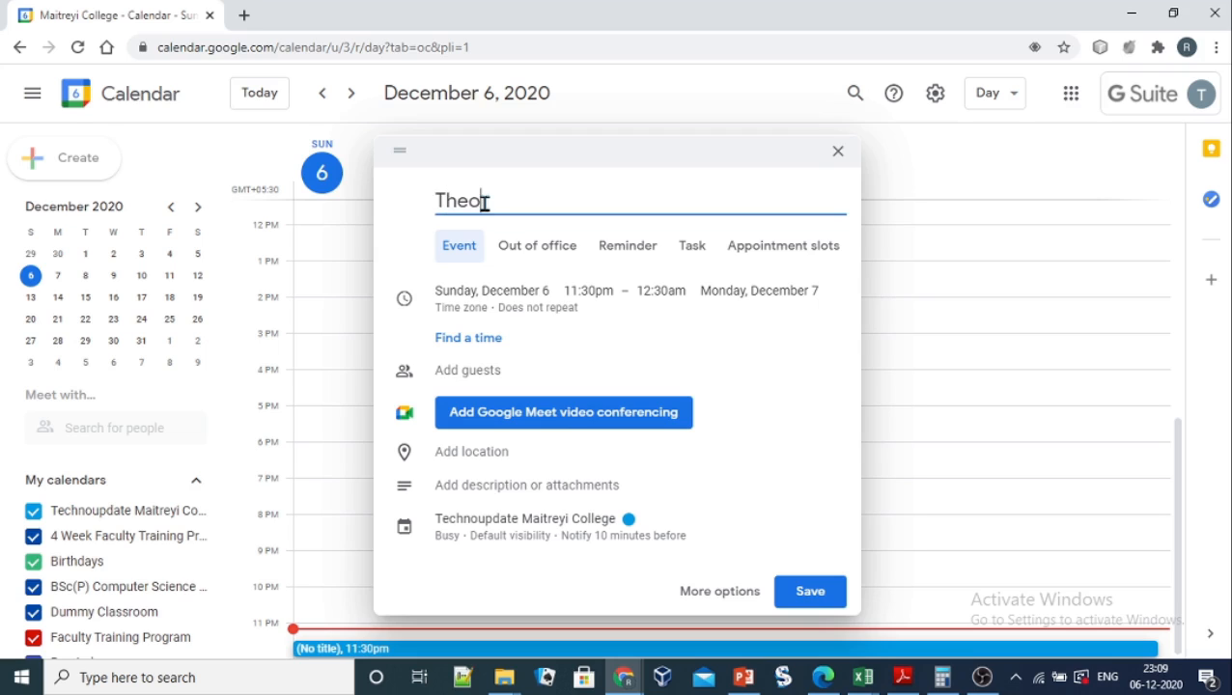
type("ry class 1")
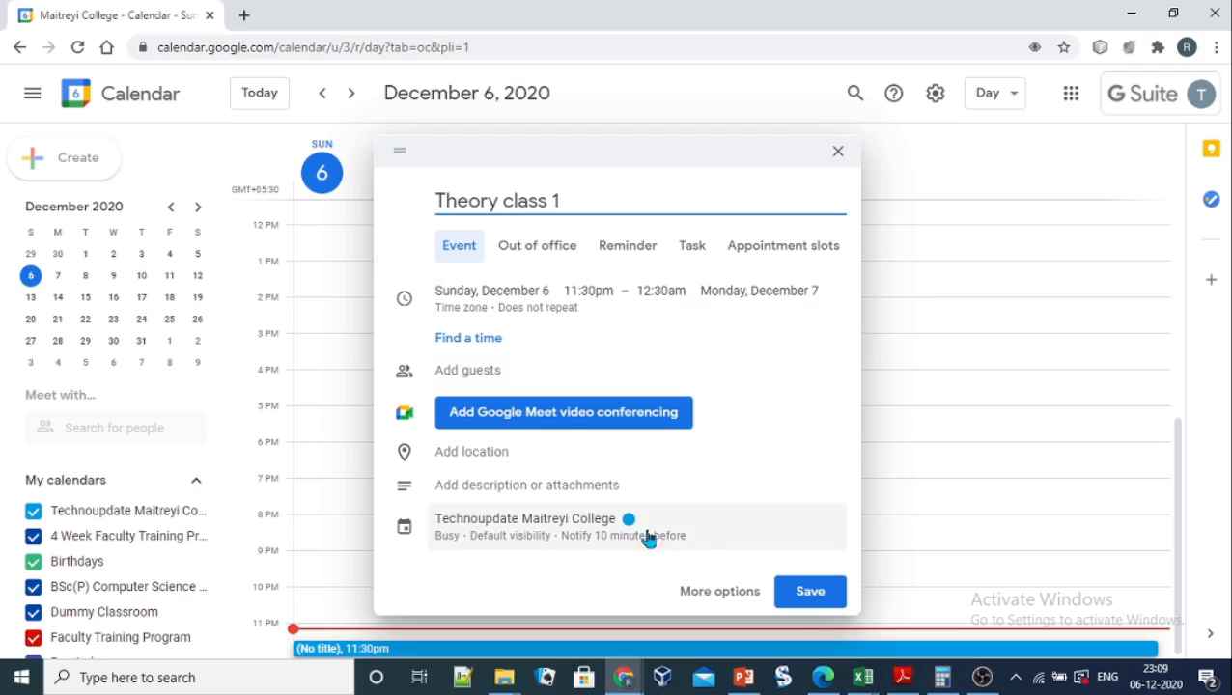
left_click(719, 592)
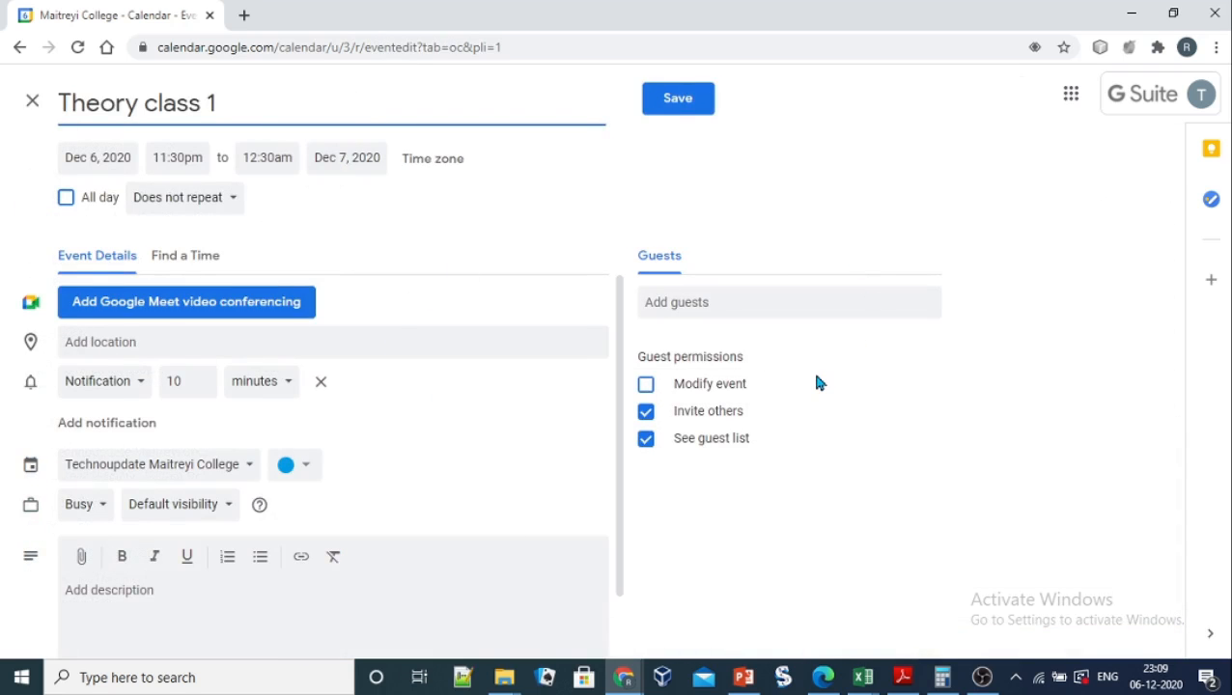
Step: Move Theory class 1 to January 4, 2021, from 9:30am to 10:30am
left_click(89, 156)
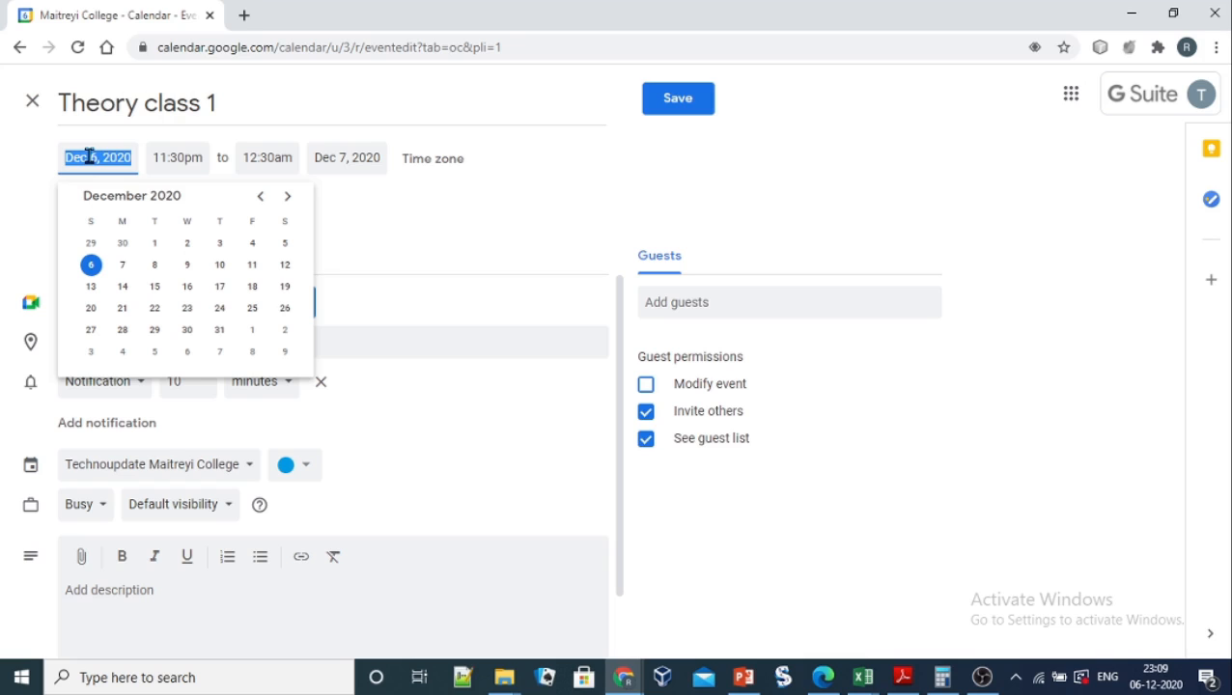
left_click(286, 197)
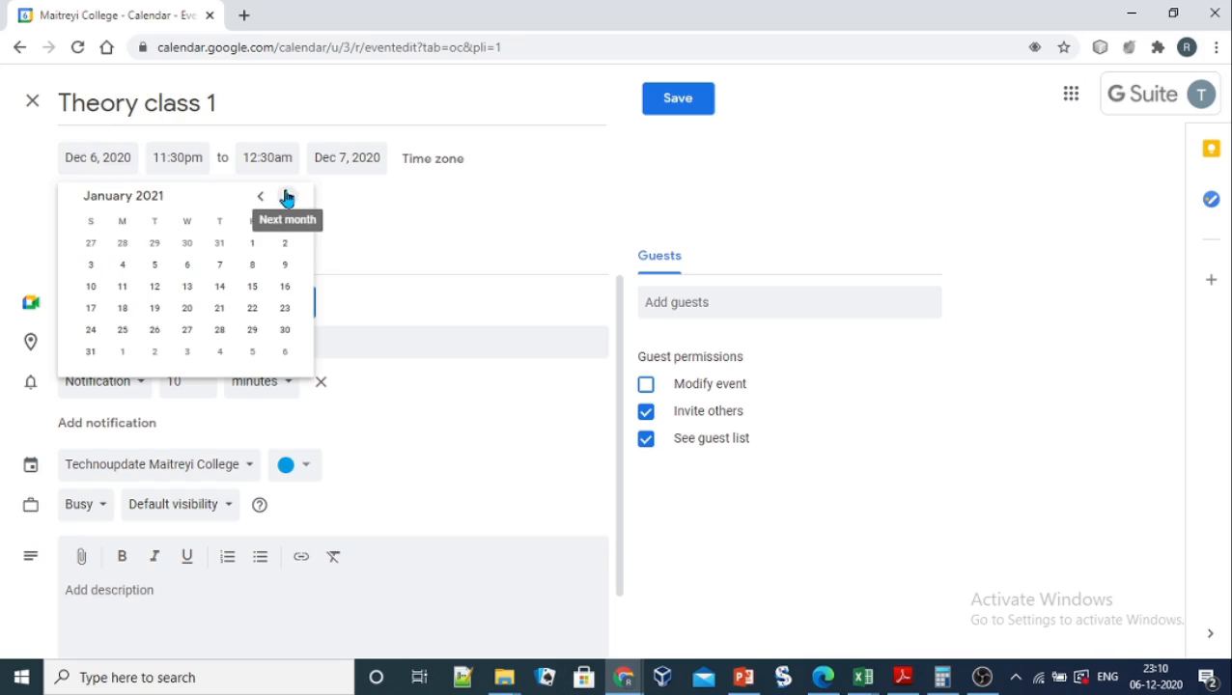
left_click(123, 266)
left_click(179, 160)
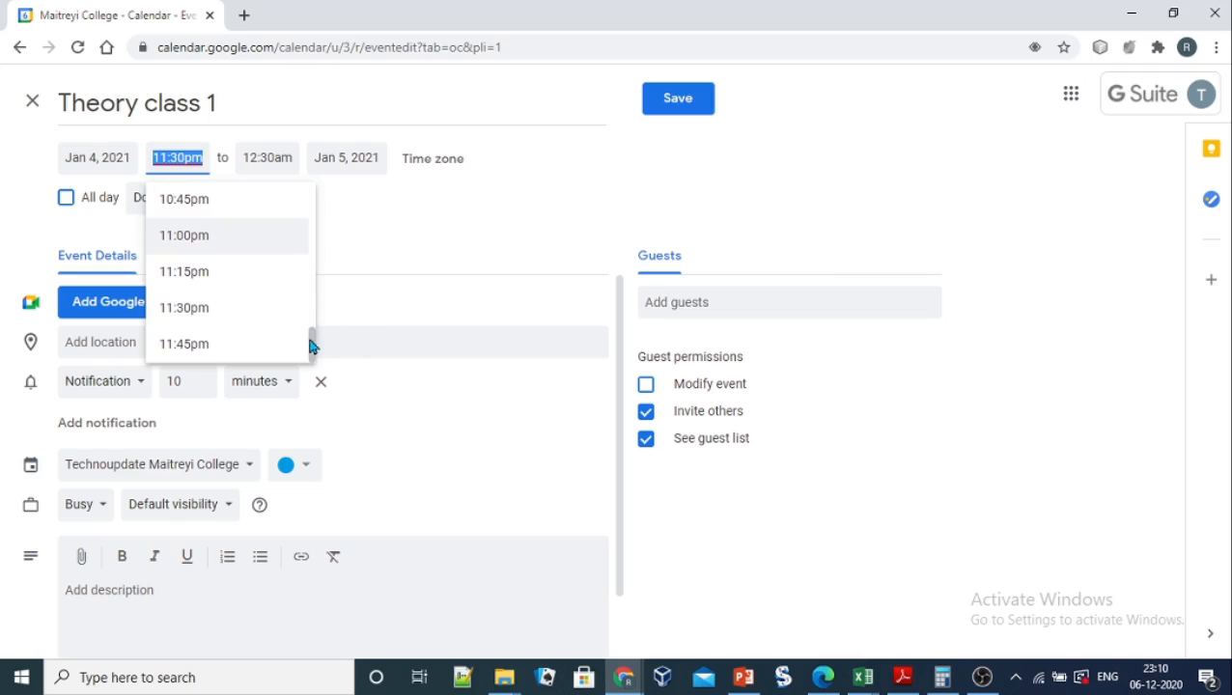
left_click_drag(307, 338, 309, 299)
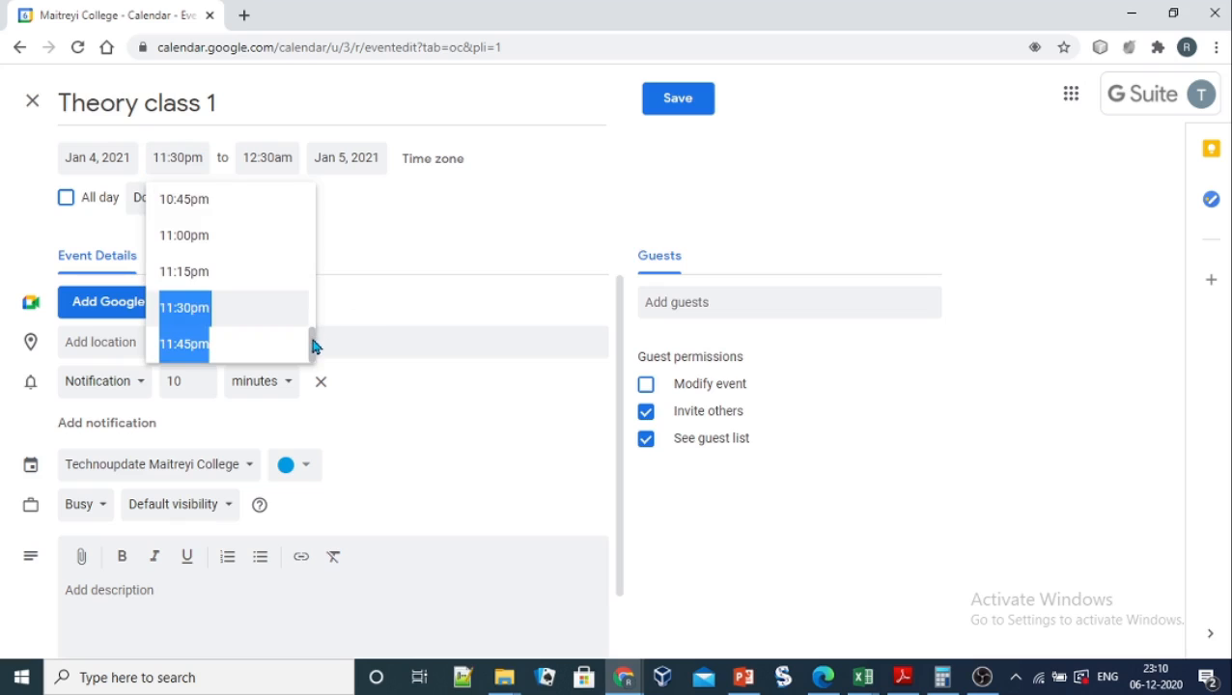
left_click_drag(312, 343, 314, 258)
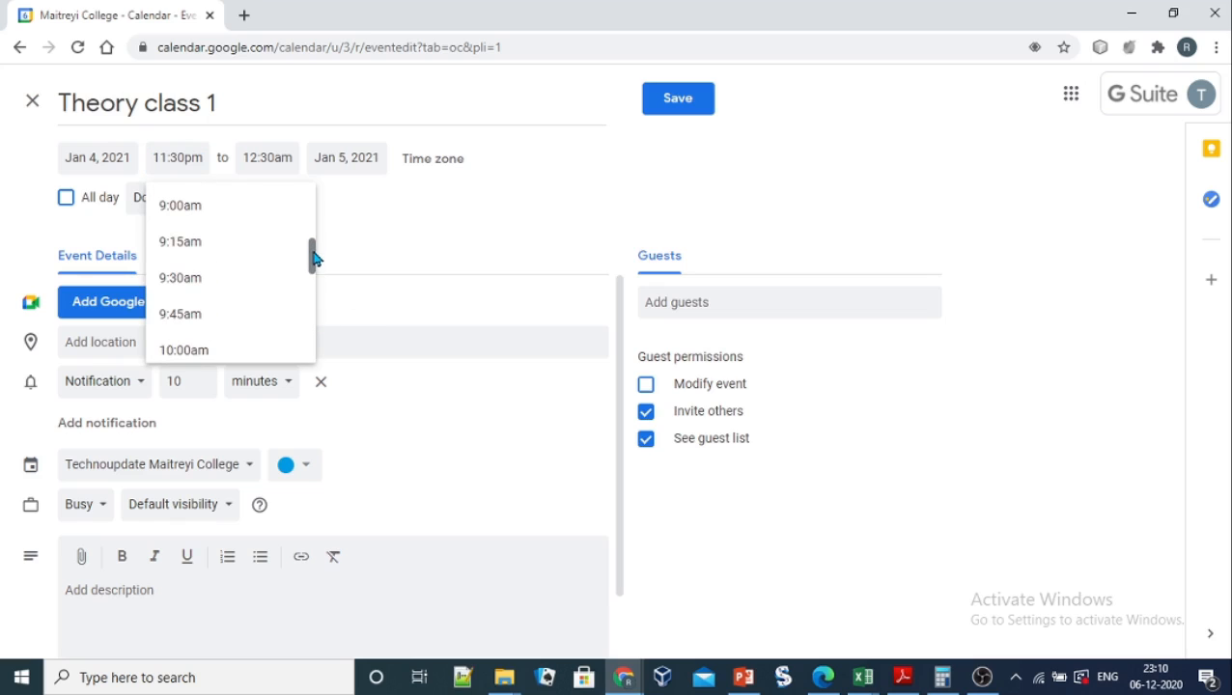
left_click(219, 280)
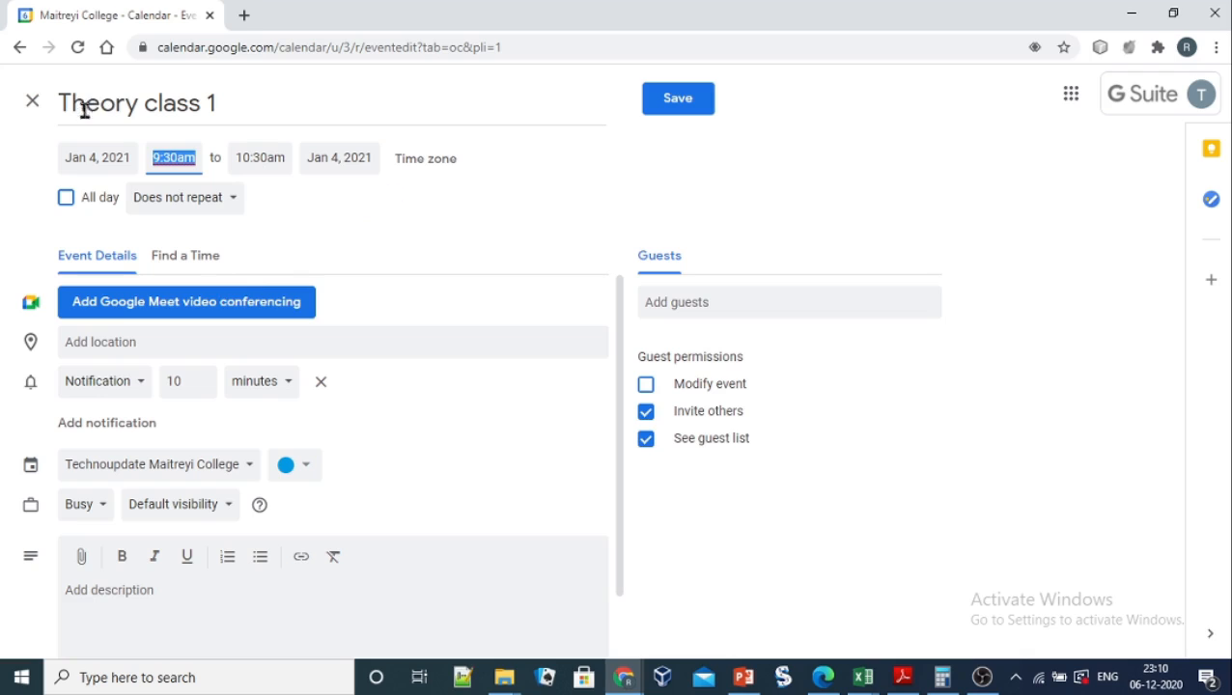
left_click(96, 158)
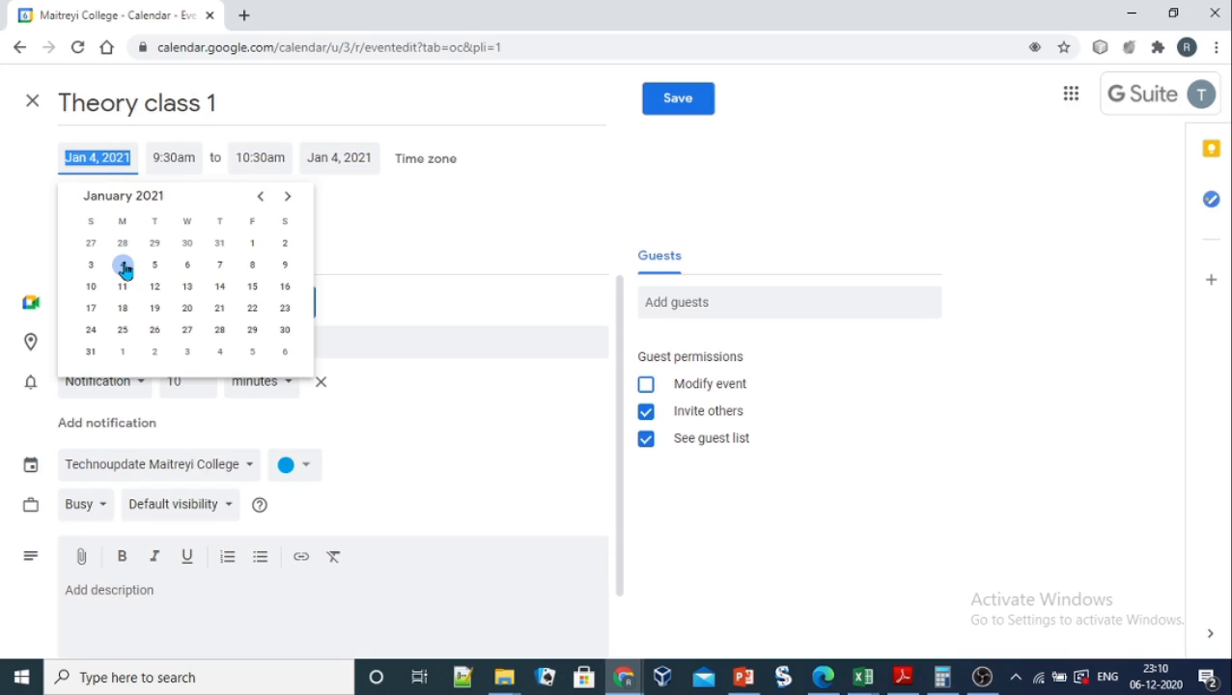
Step: Set a custom weekly Monday repeat that ends on Apr 5, 2021
left_click(420, 215)
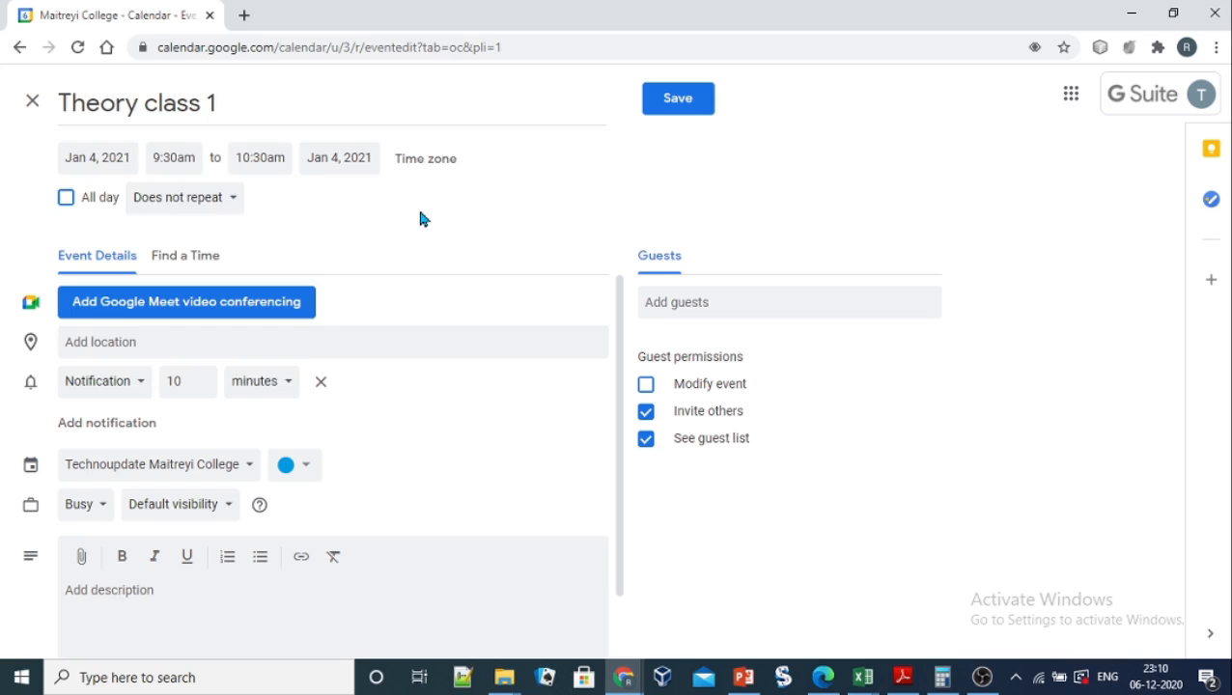
left_click(234, 199)
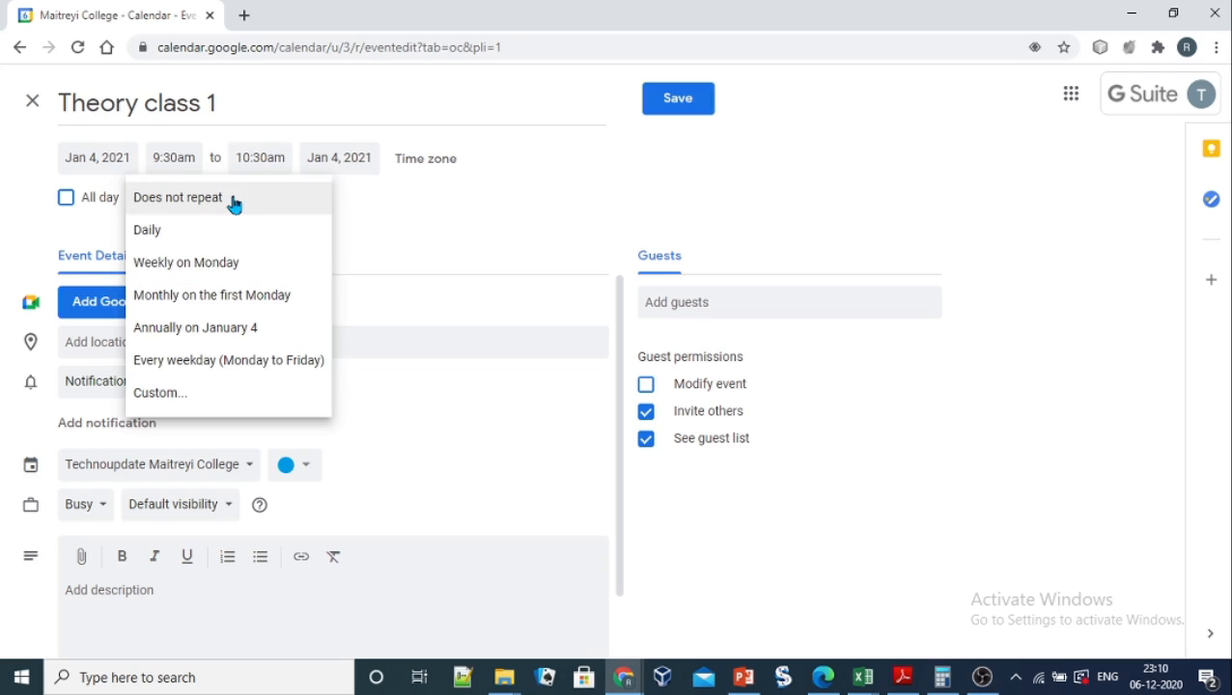
left_click(195, 403)
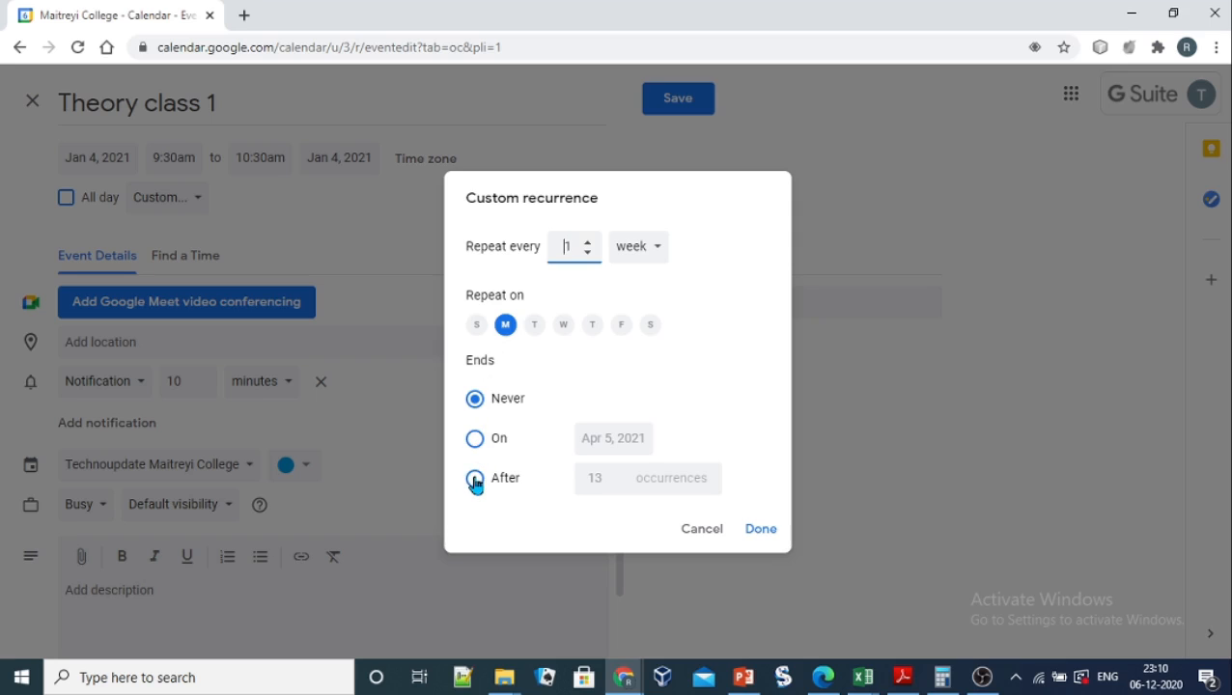
left_click(475, 441)
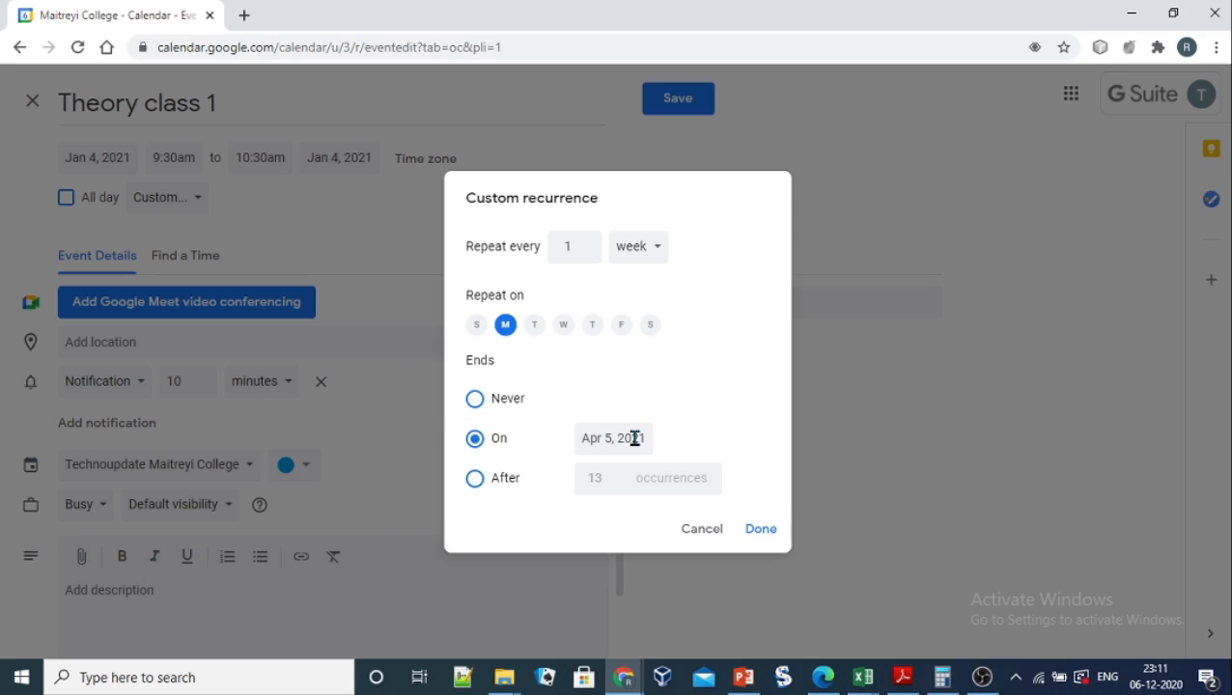
left_click(761, 530)
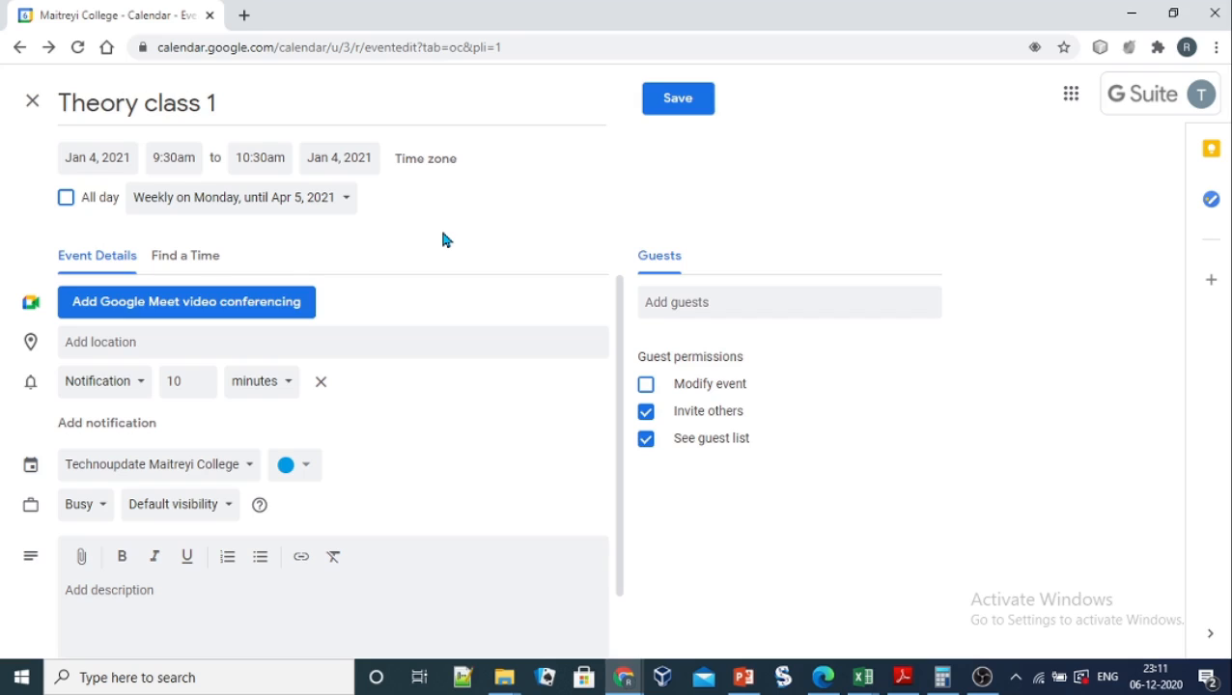
Step: Add Wednesday to the custom repeat days and attach Google Meet video conferencing
left_click(273, 207)
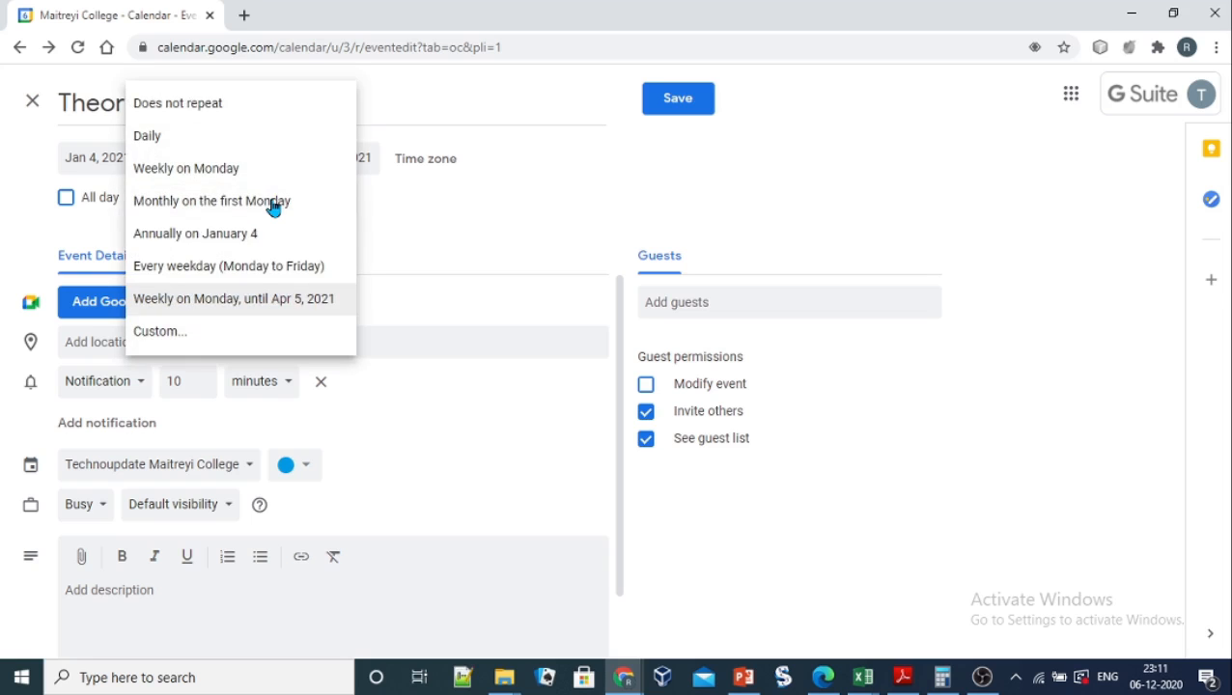
left_click(156, 332)
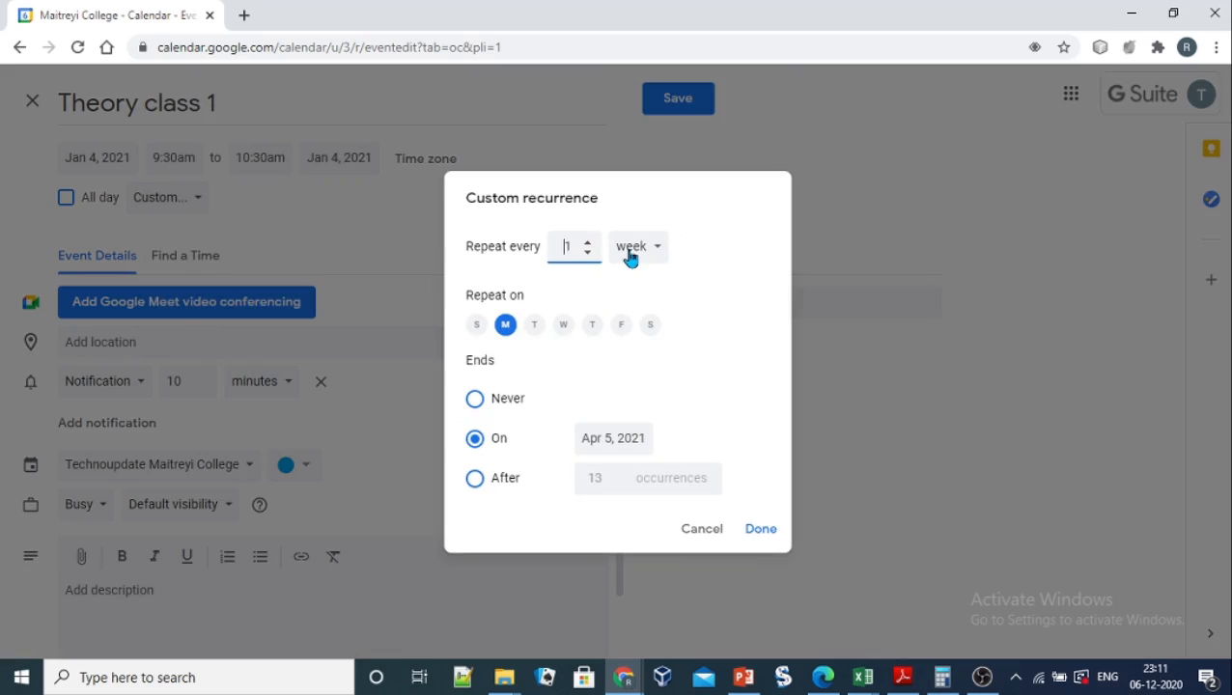
left_click(564, 326)
left_click(759, 529)
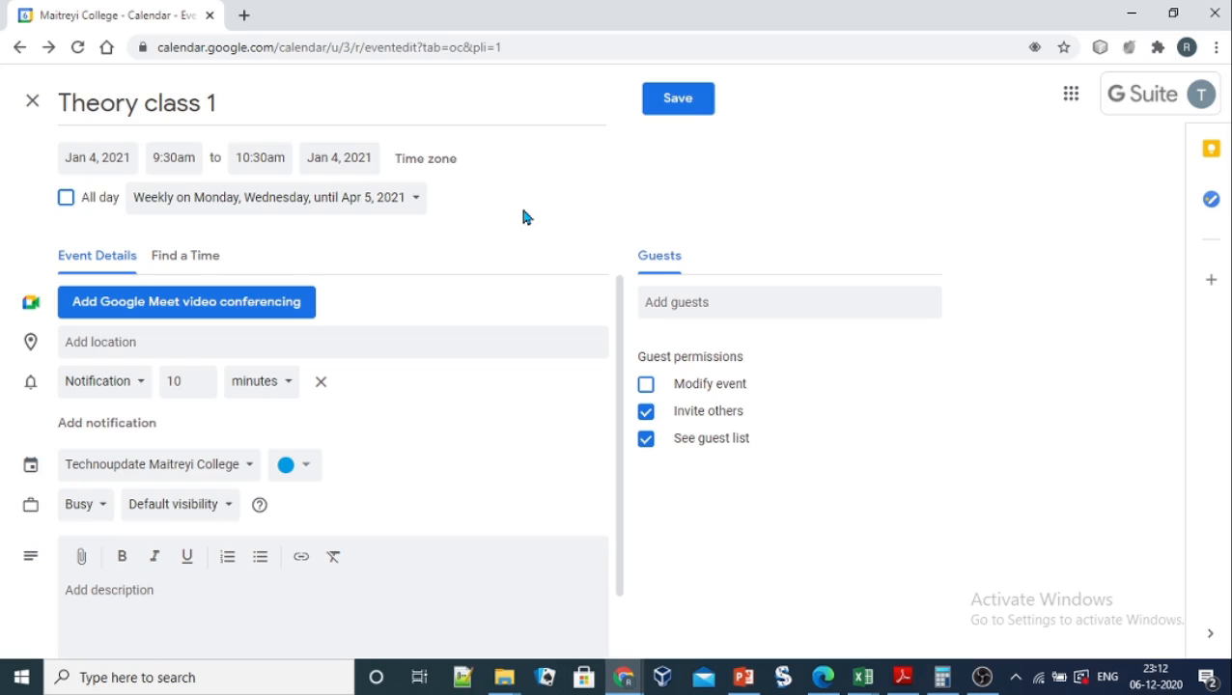
left_click(205, 310)
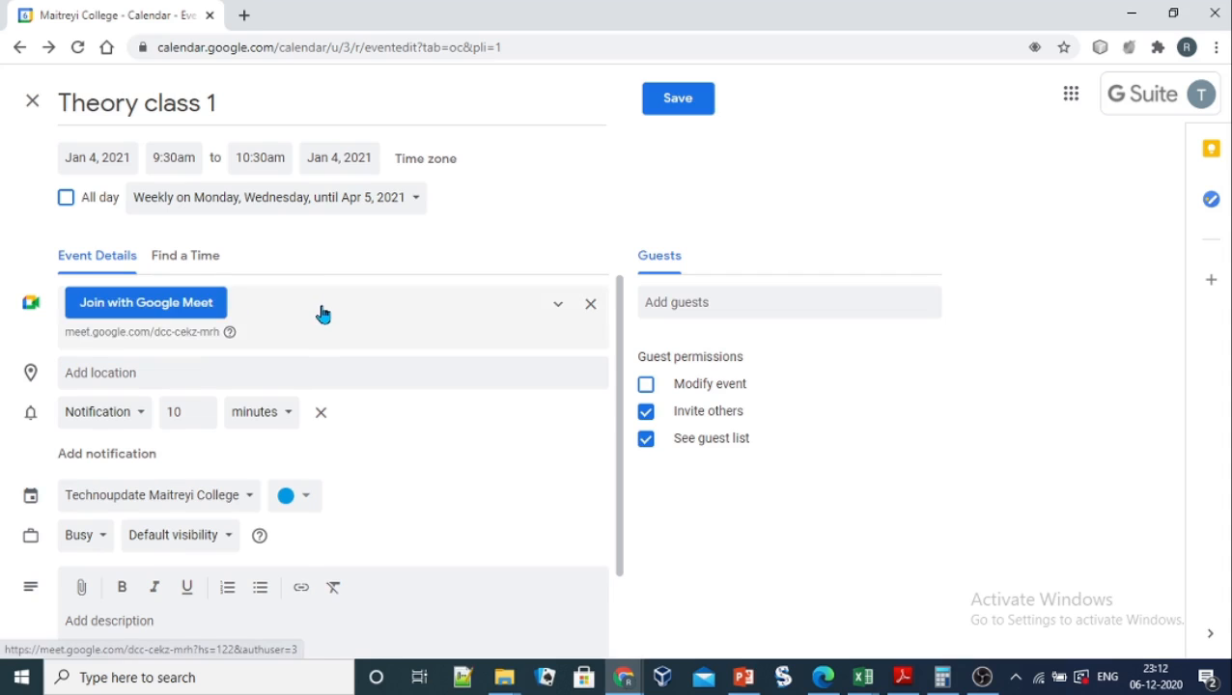
Step: Set the location to Maitreyi College University Of Delhi from the 'Maitreyi' suggestions
left_click(158, 376)
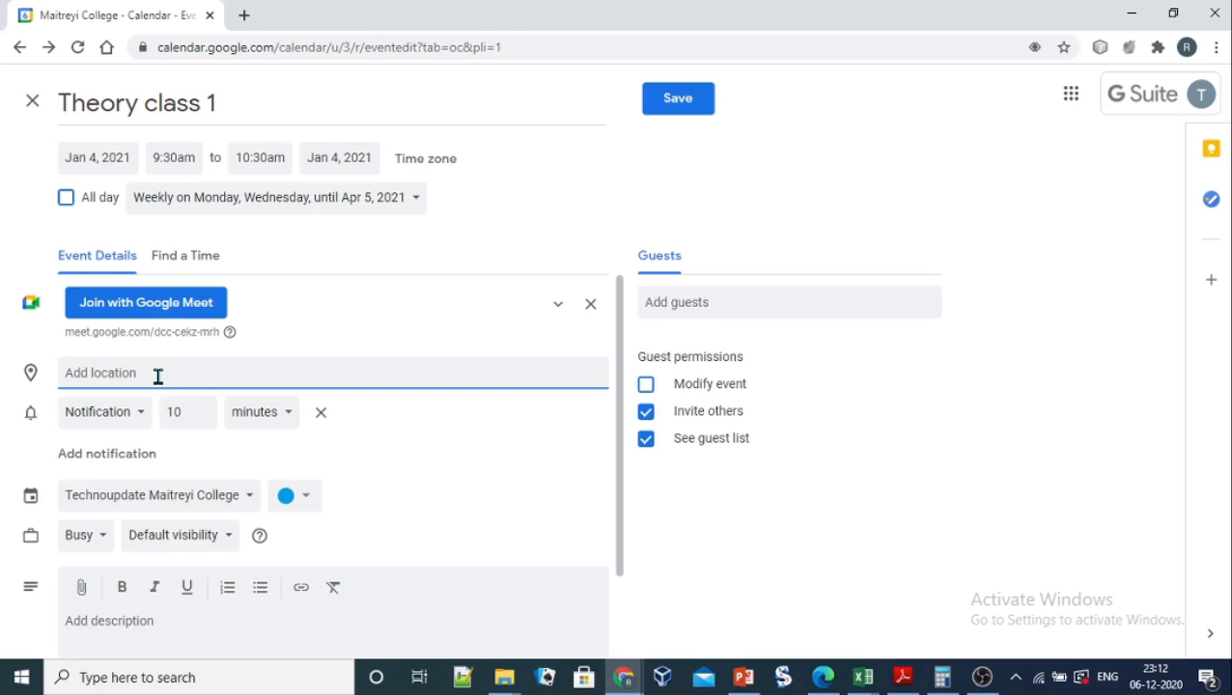
type("Ma")
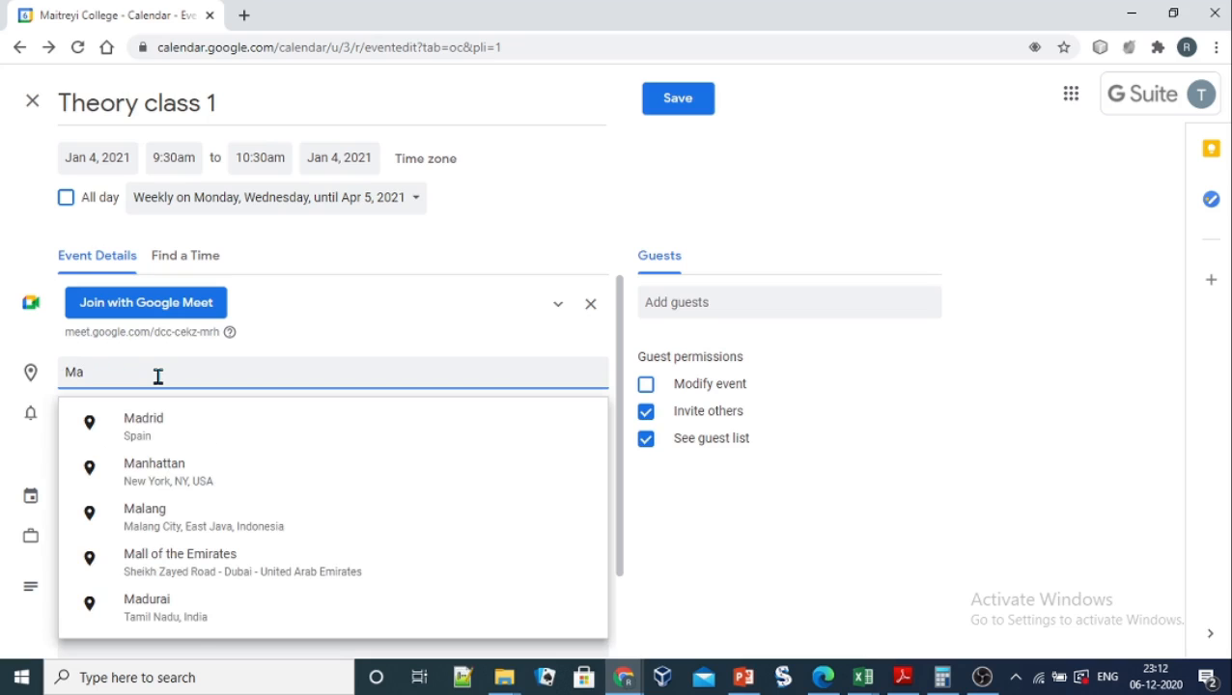
type("itreyi")
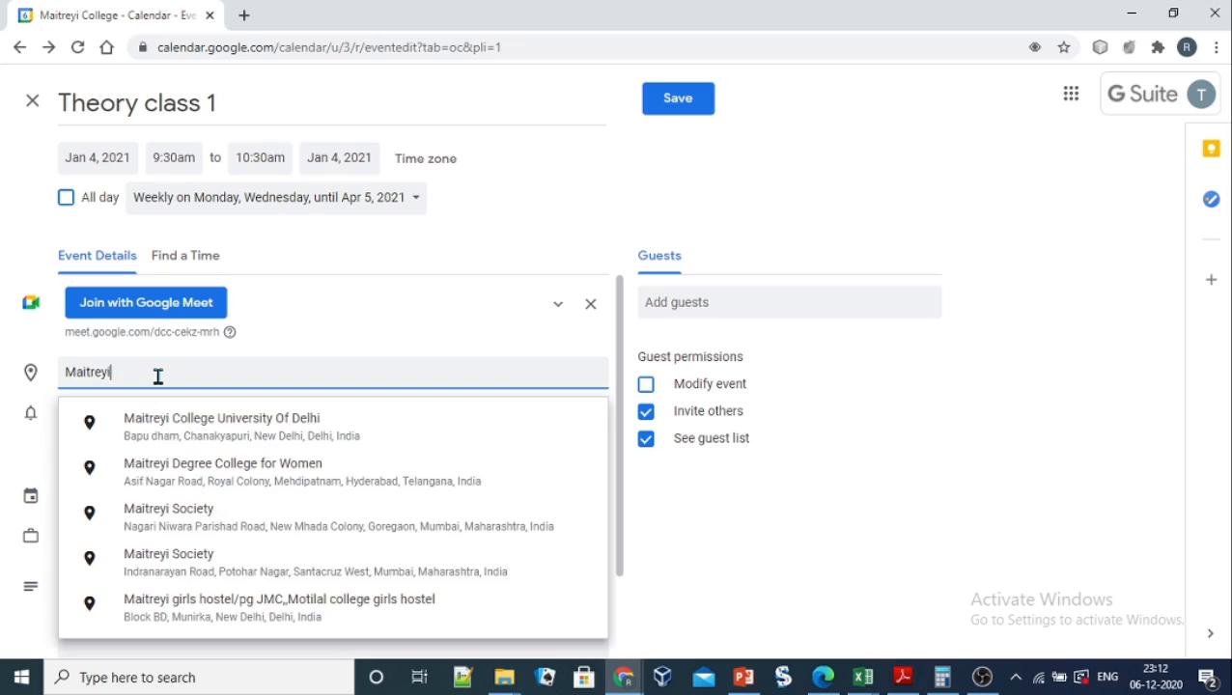
left_click(190, 432)
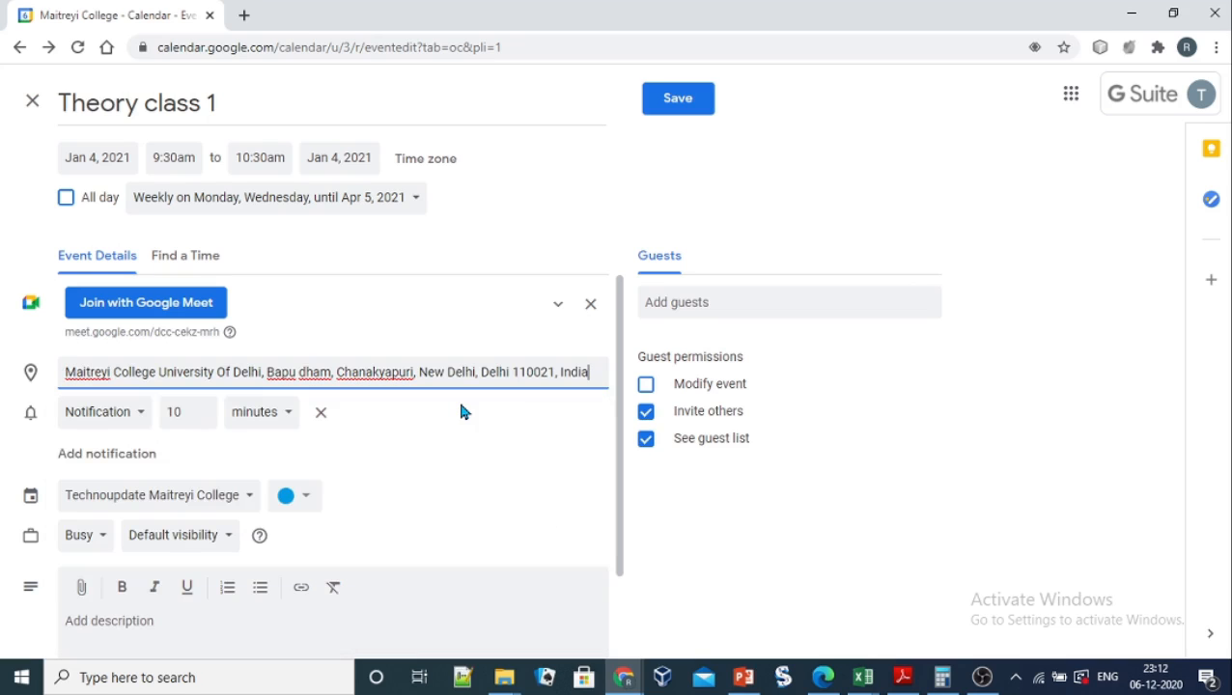
Step: Lower the notification reminder from 10 to 5 minutes and add a second 10-minute notification
left_click(142, 417)
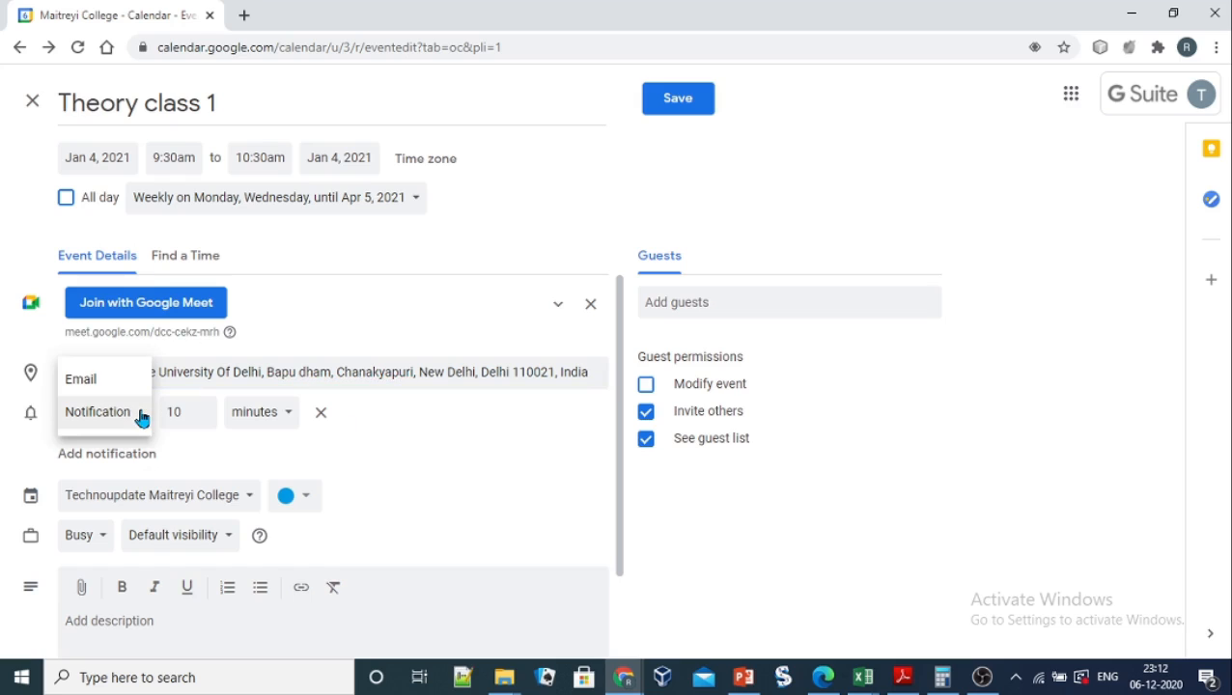
left_click(481, 441)
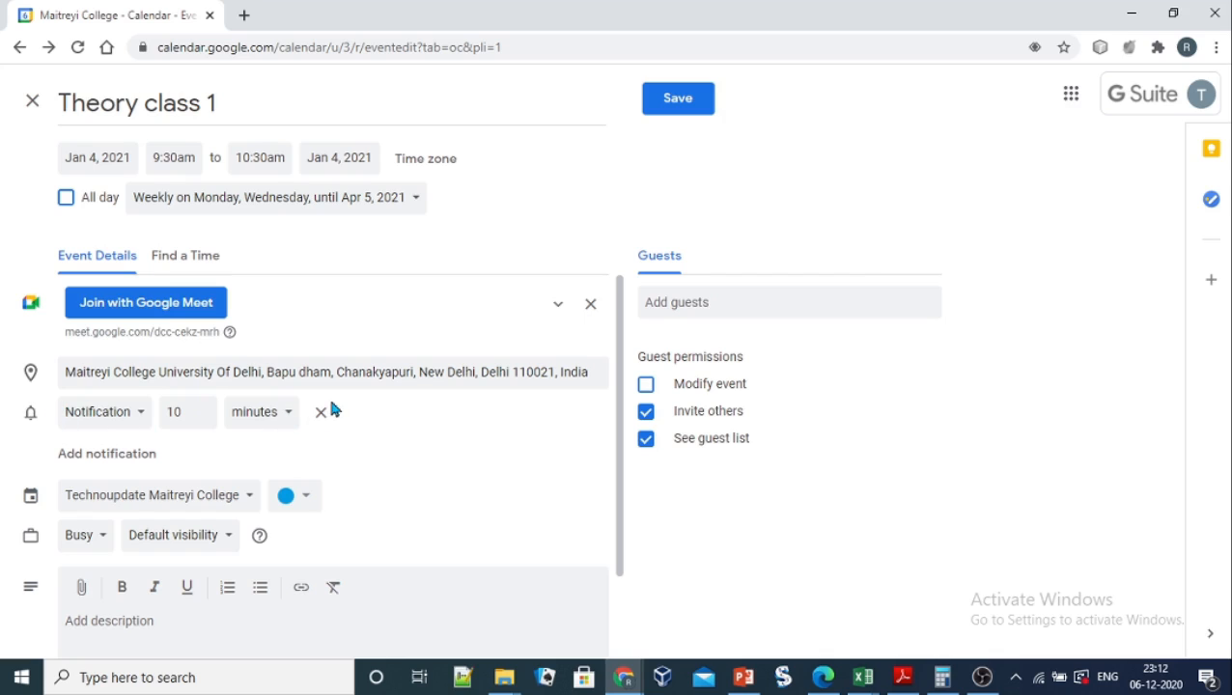
left_click(203, 421)
left_click(202, 420)
left_click(203, 421)
left_click(203, 421)
left_click(203, 421)
left_click(133, 455)
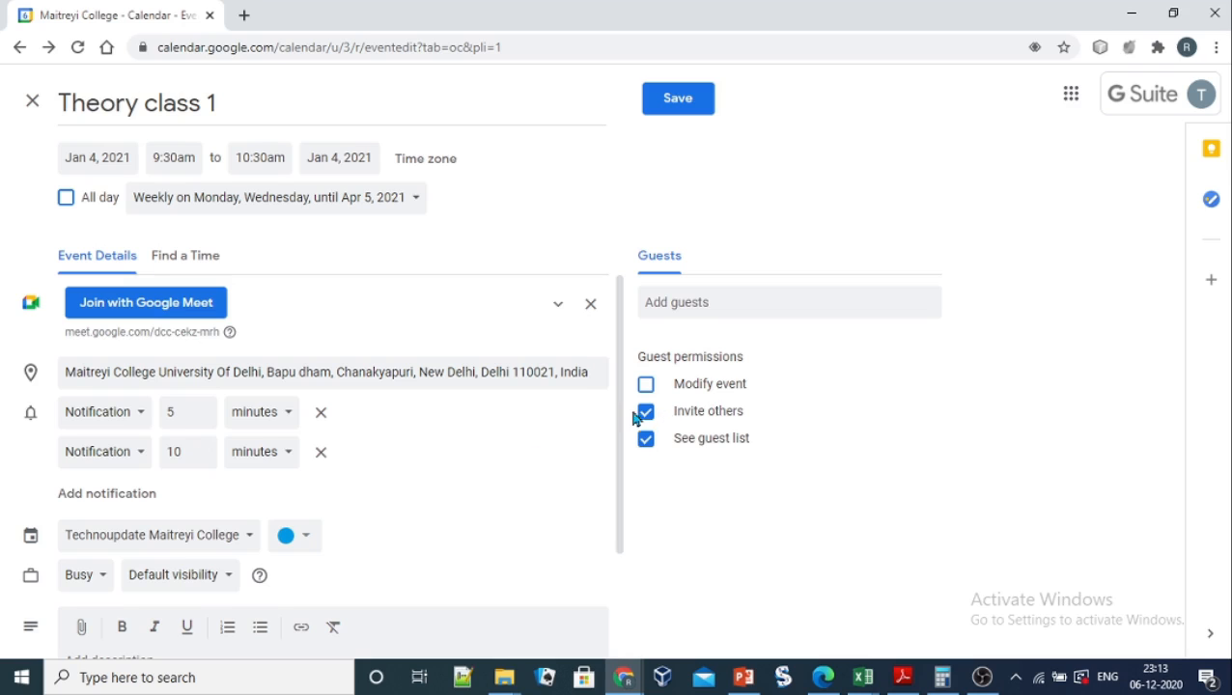
left_click_drag(618, 421, 622, 503)
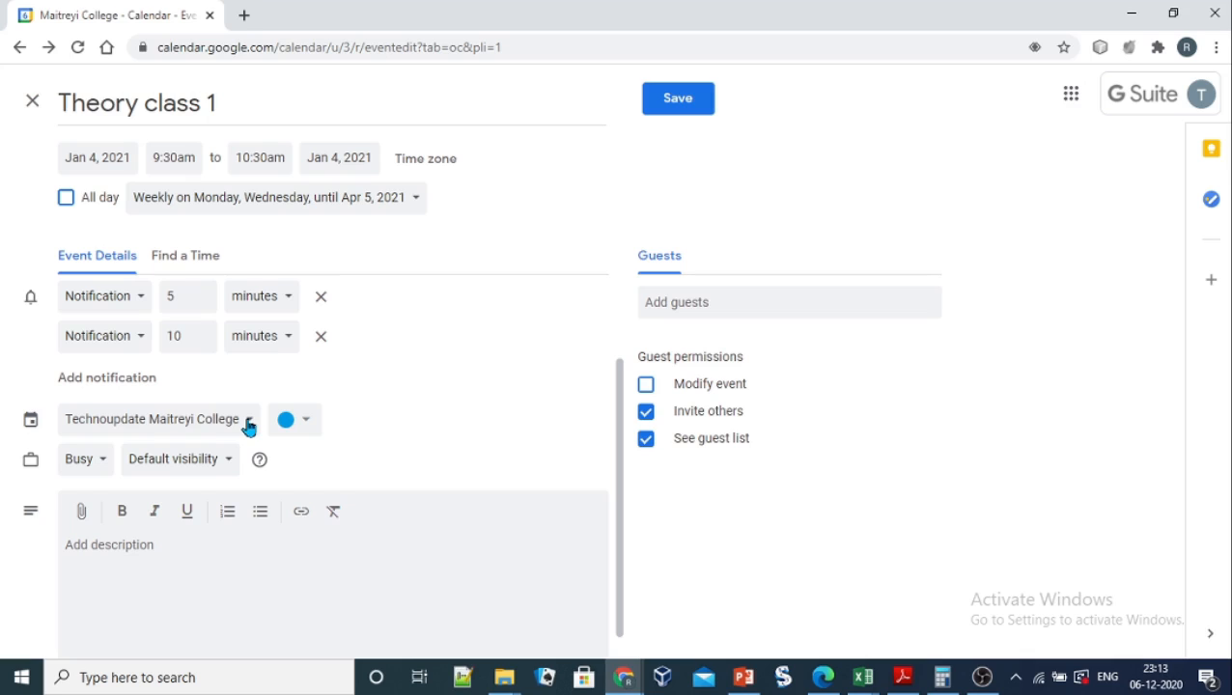
Step: Assign the event to the Dummy Classroom calendar with the orange Tangerine colour
left_click(248, 425)
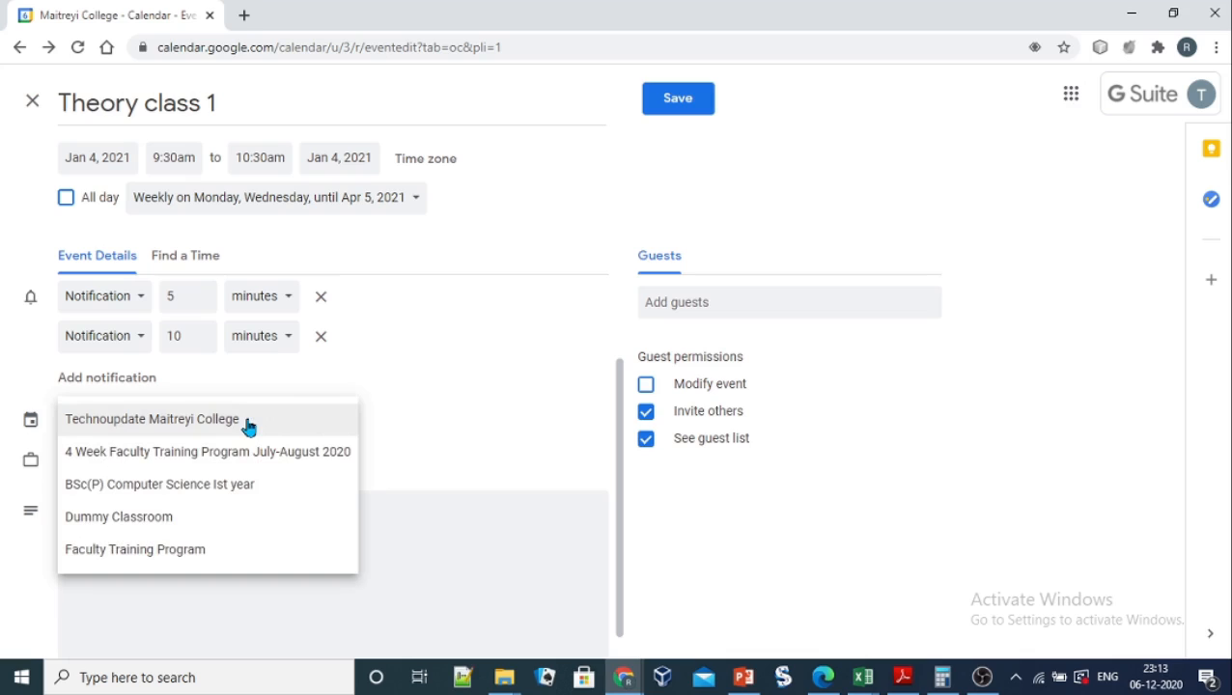
left_click(194, 524)
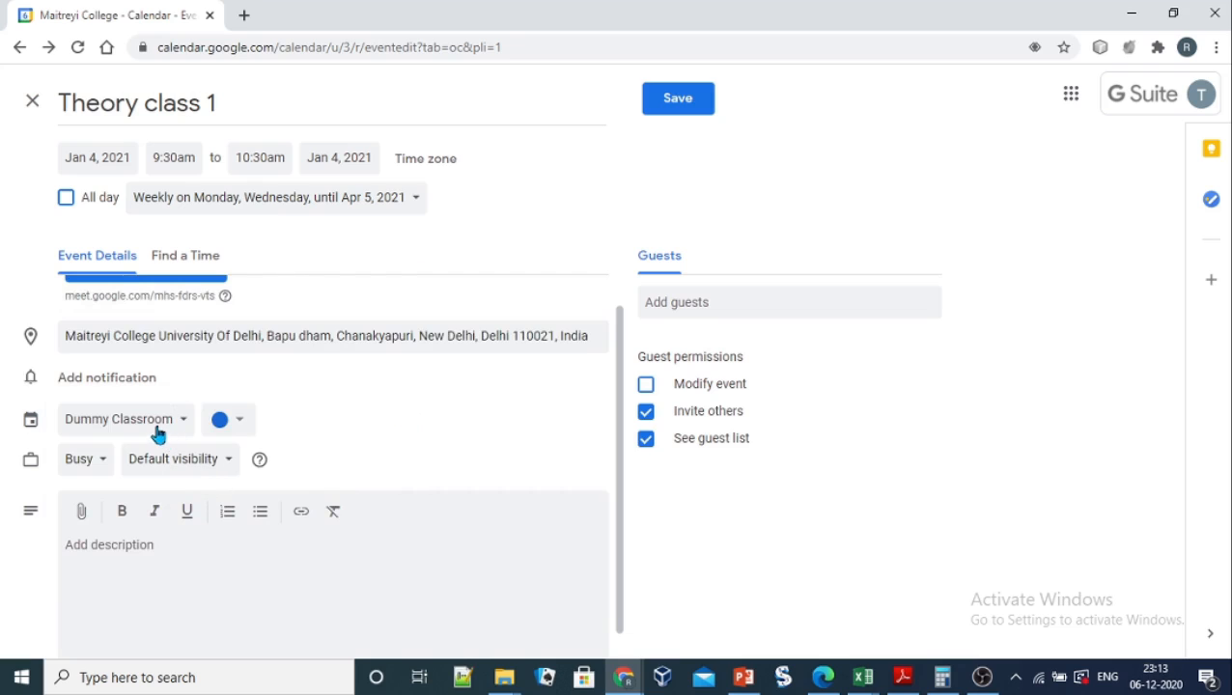
left_click(237, 423)
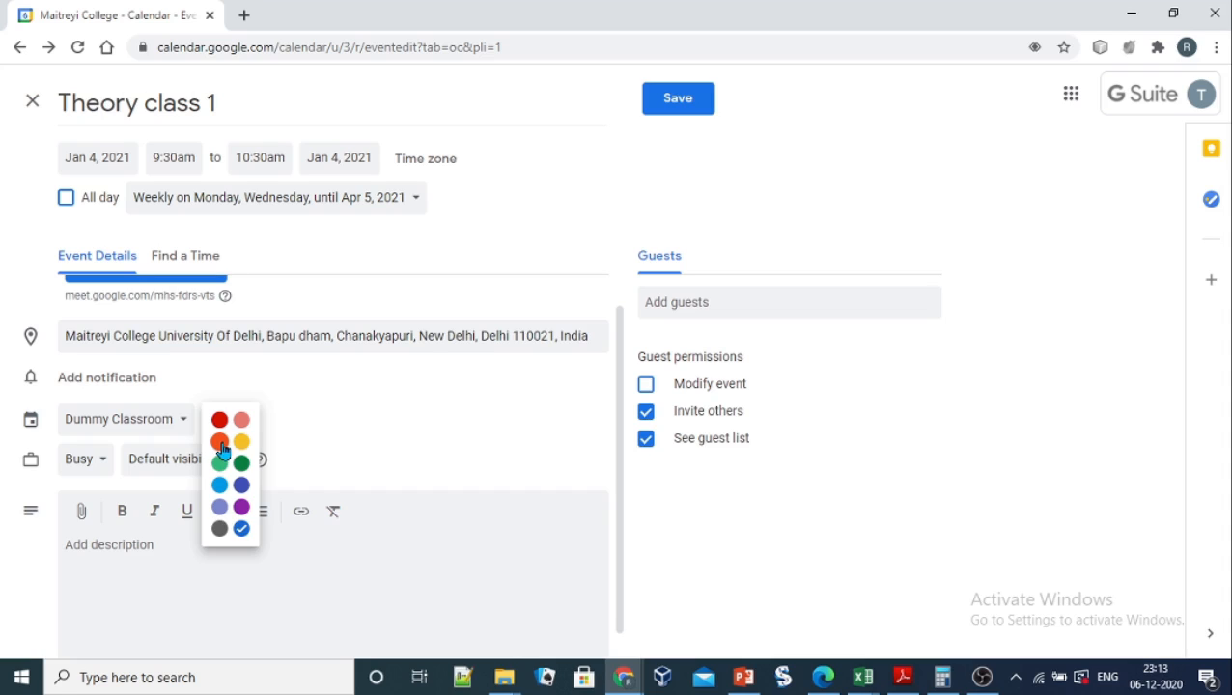
left_click(220, 442)
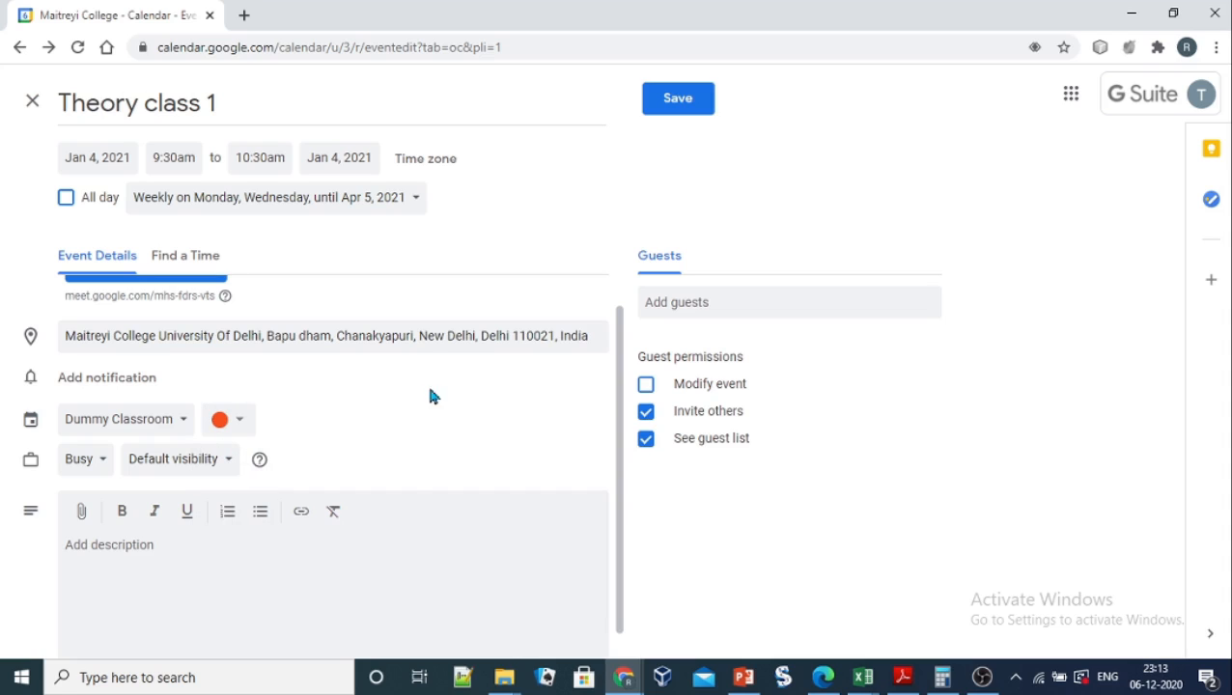
left_click(104, 433)
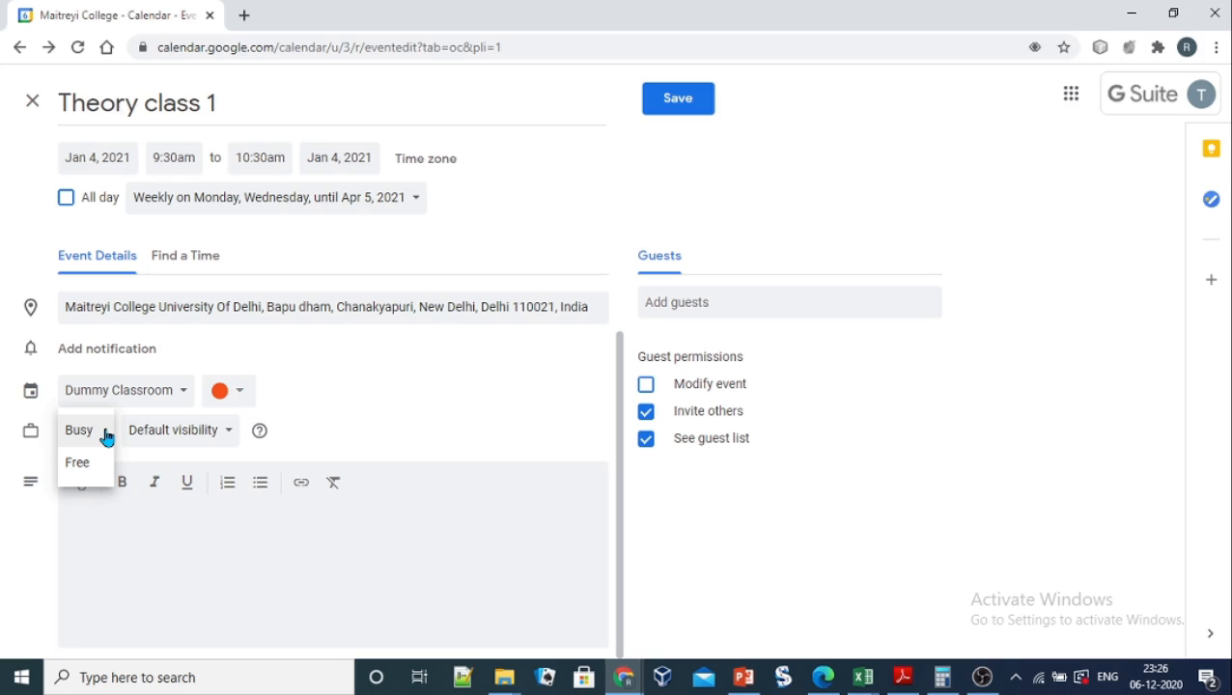
left_click(429, 421)
left_click(164, 526)
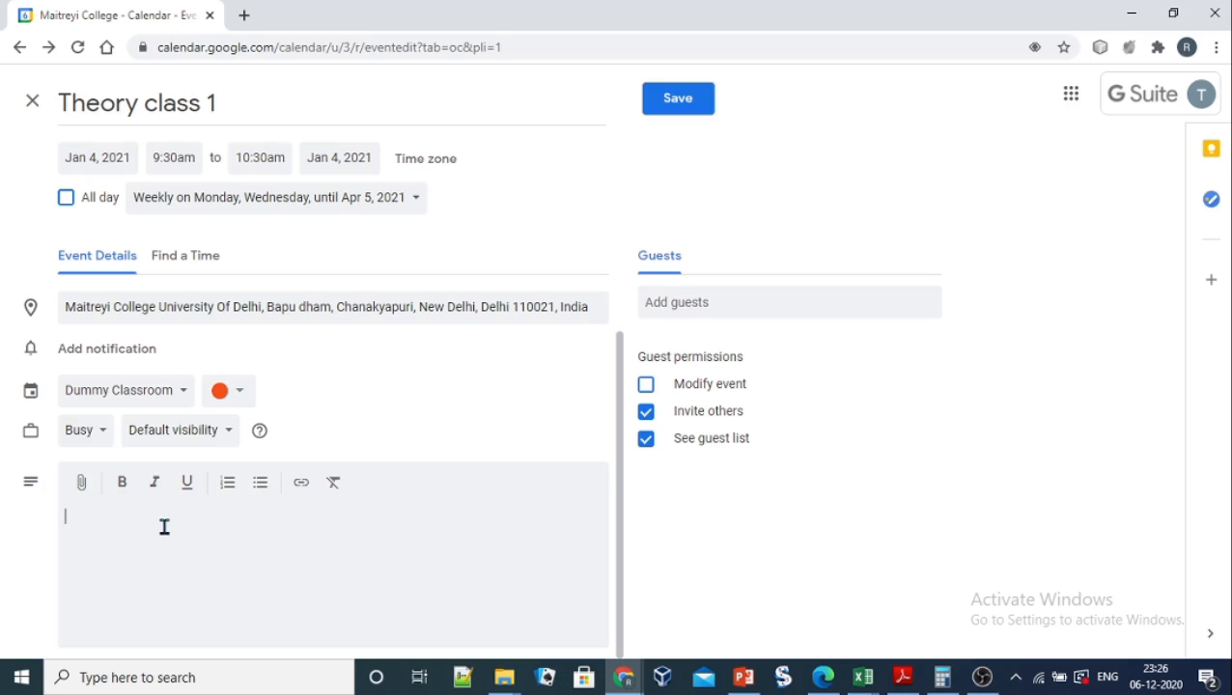
Step: Enter the description 'Theory classes scheduled on Mondays and Wednesdays.', fixing 'scgeduled' and capitalising Wednesdays
type("Theory classes scgeduled ")
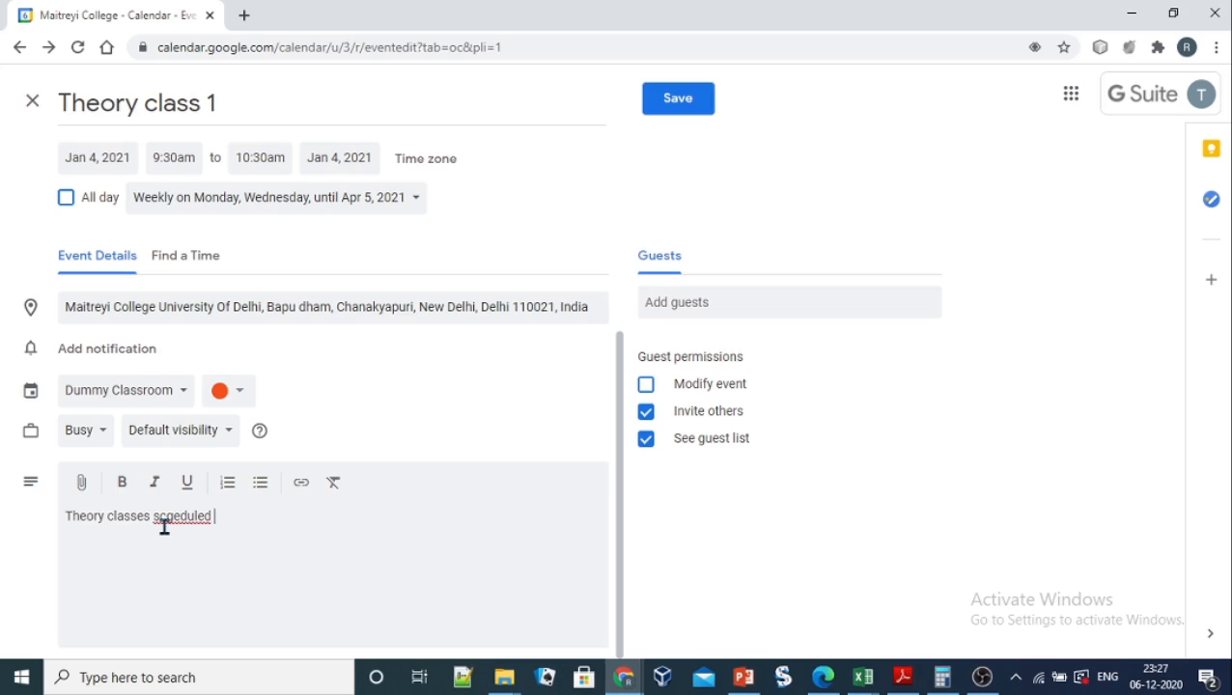
type("on Mondays and we")
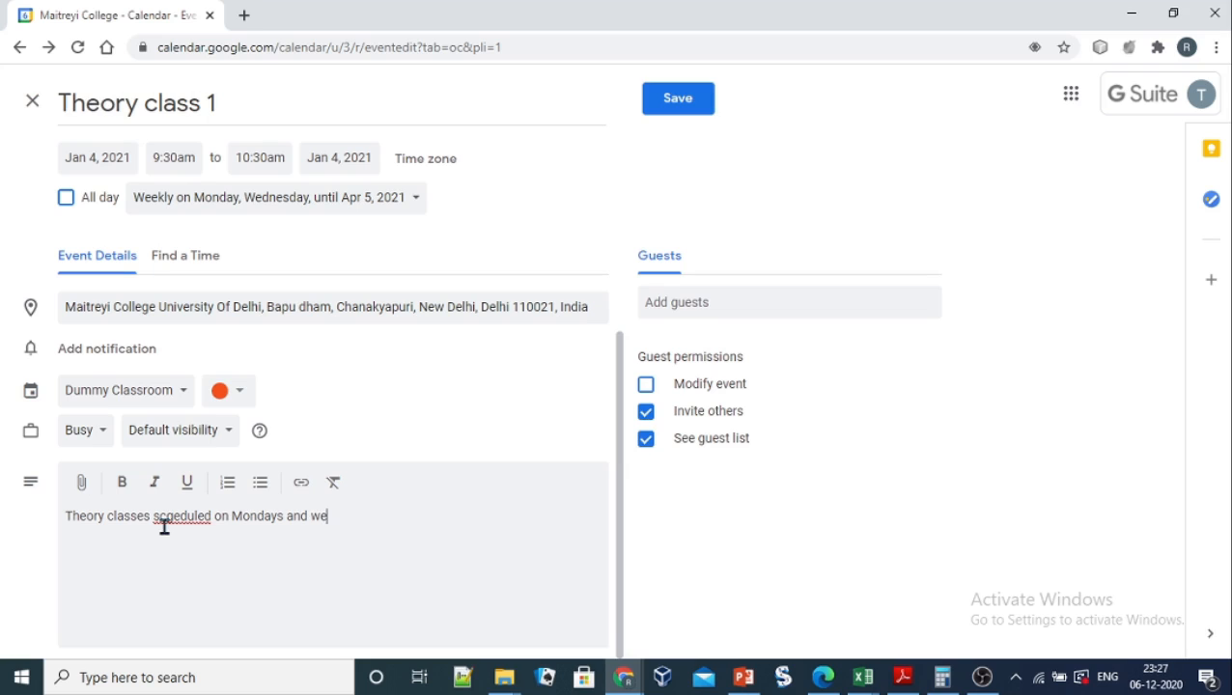
type("dnesdays")
left_click(175, 517)
key("BackSpace")
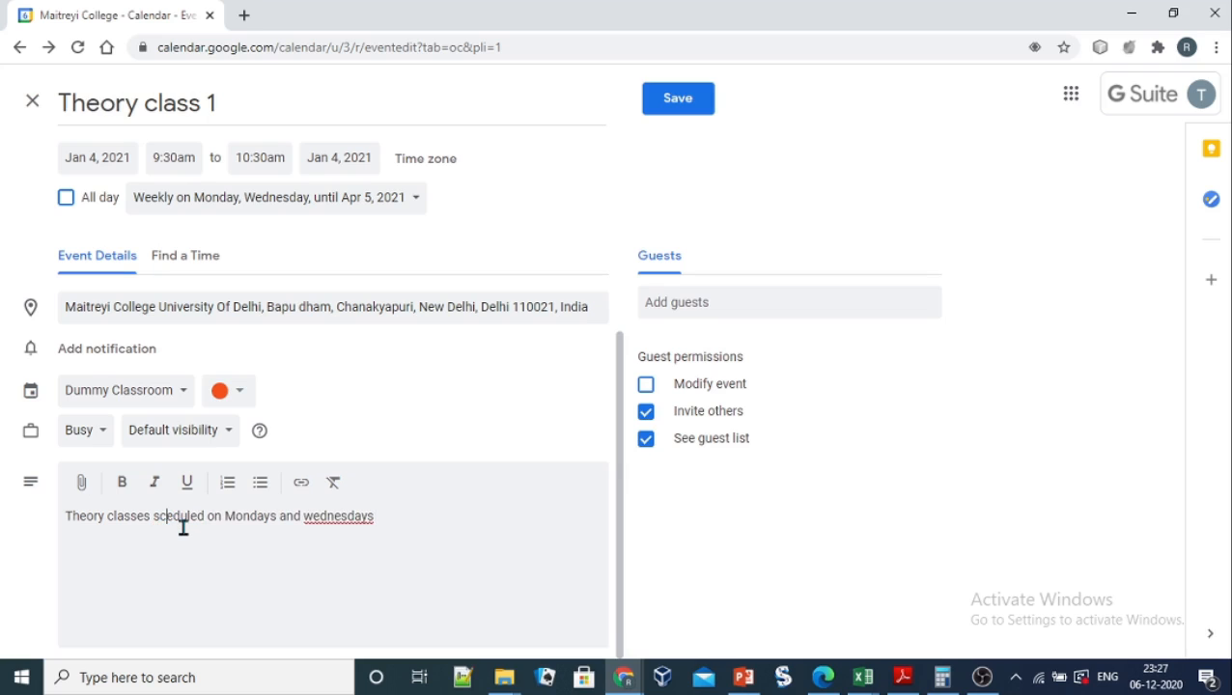
type("f")
key("BackSpace")
type("h")
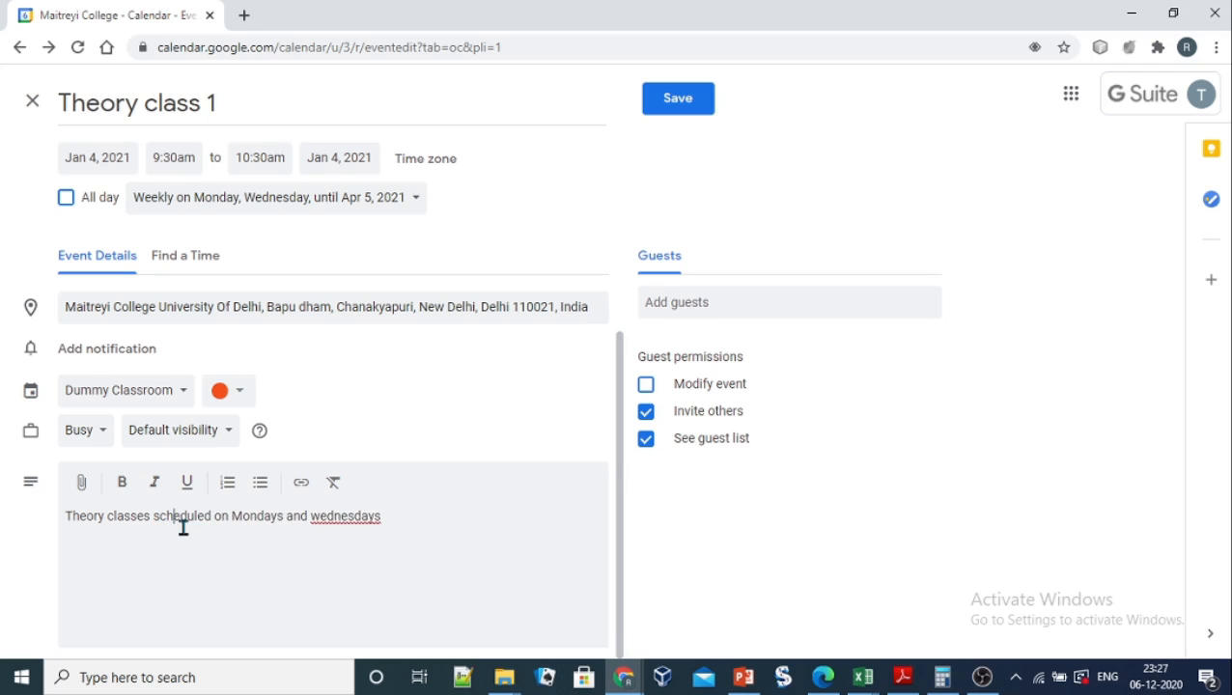
right_click(353, 515)
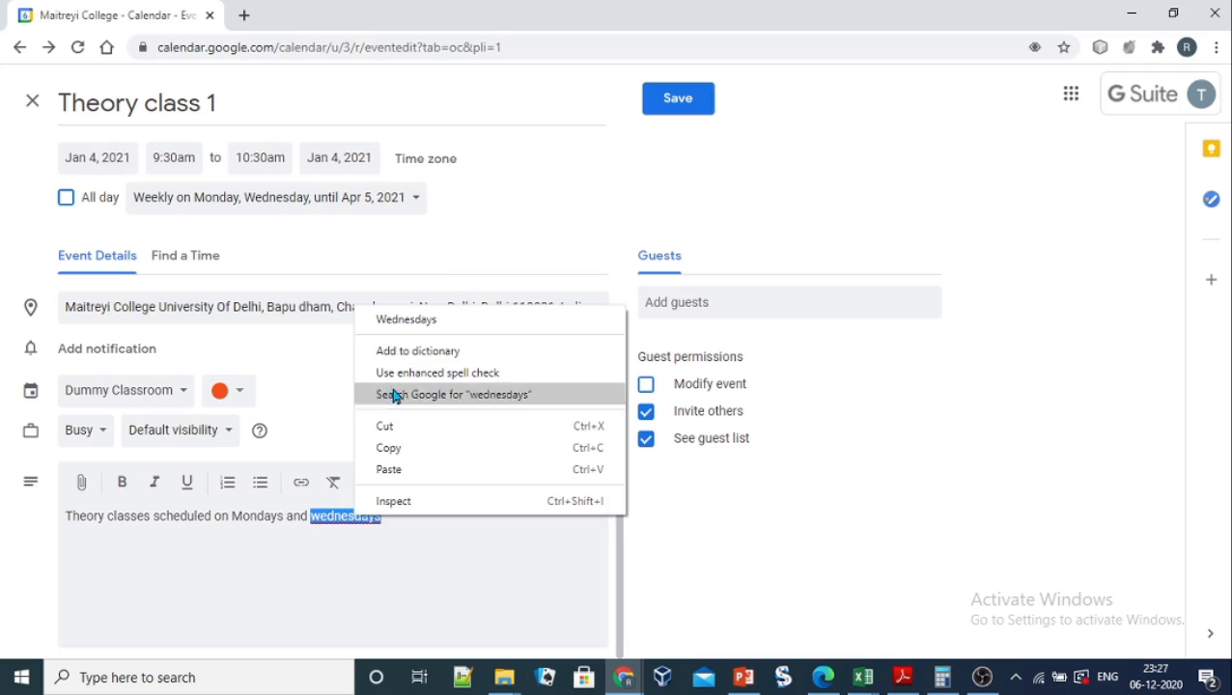
left_click(404, 322)
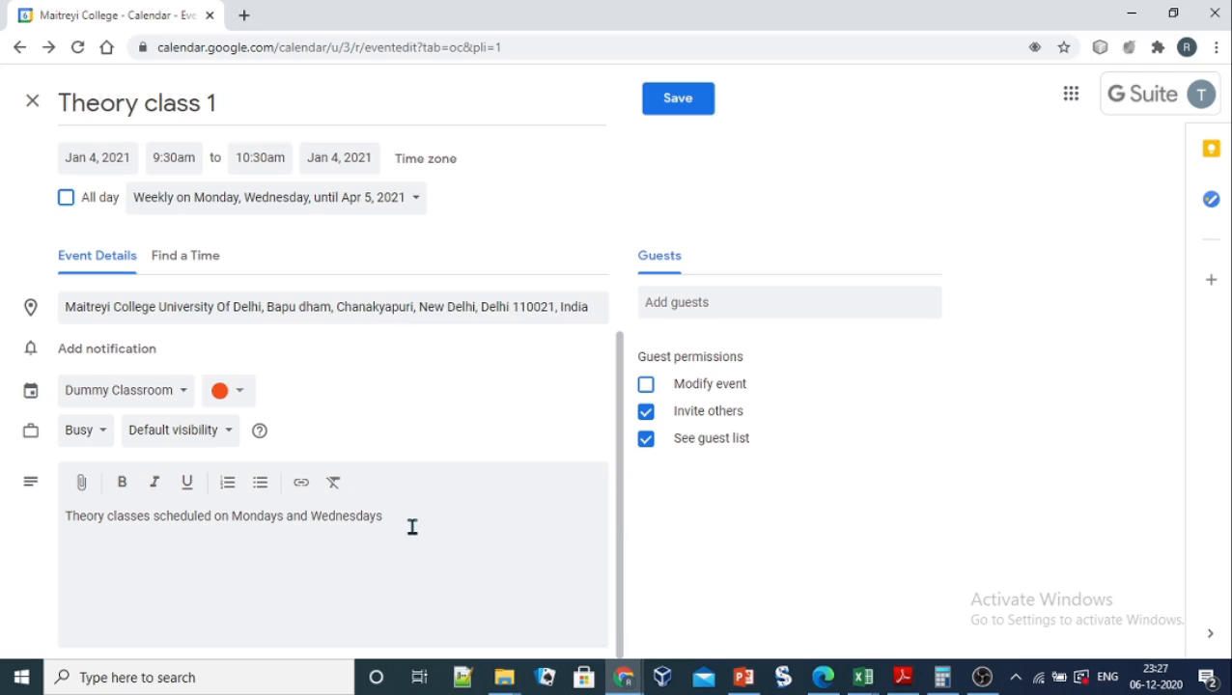
type(".")
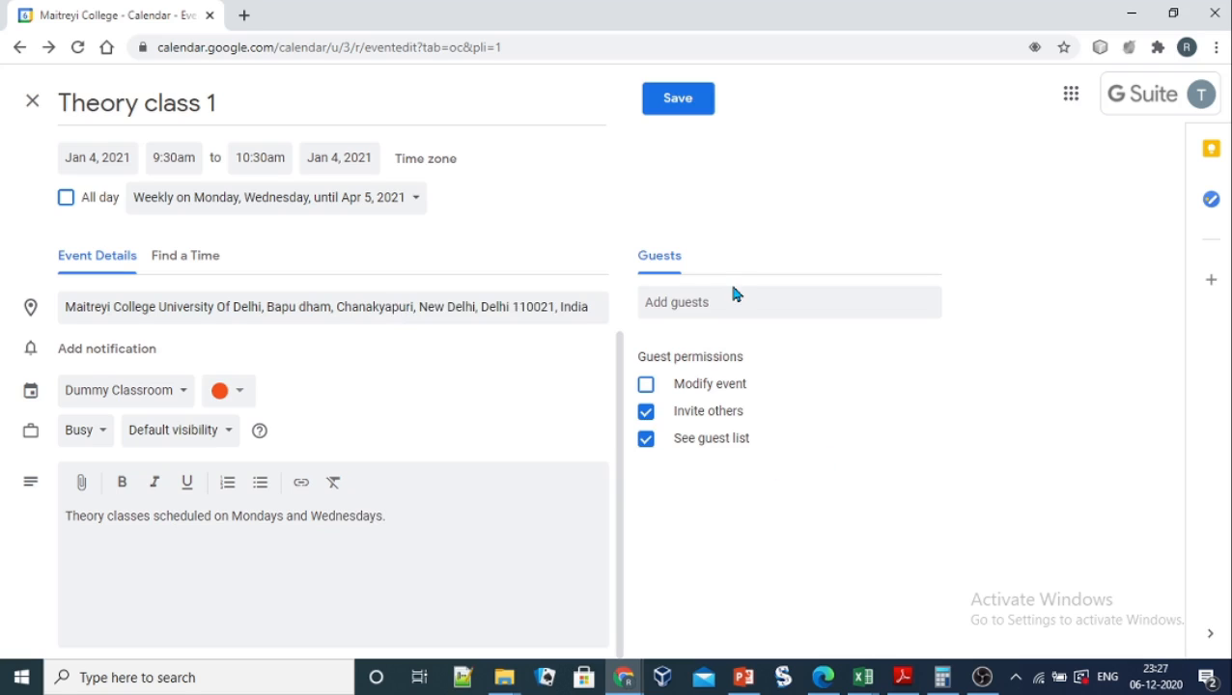
Step: Invite the guest by e-mail address with Modify event, Invite others and See guest list all unchecked
left_click(716, 302)
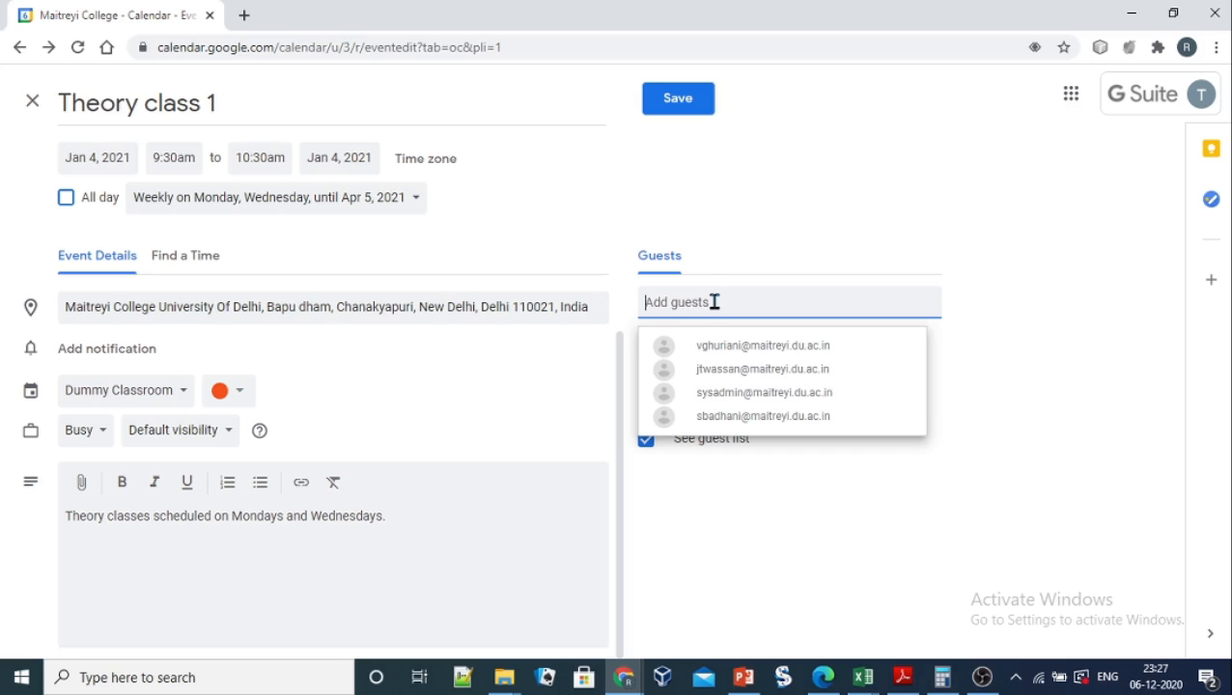
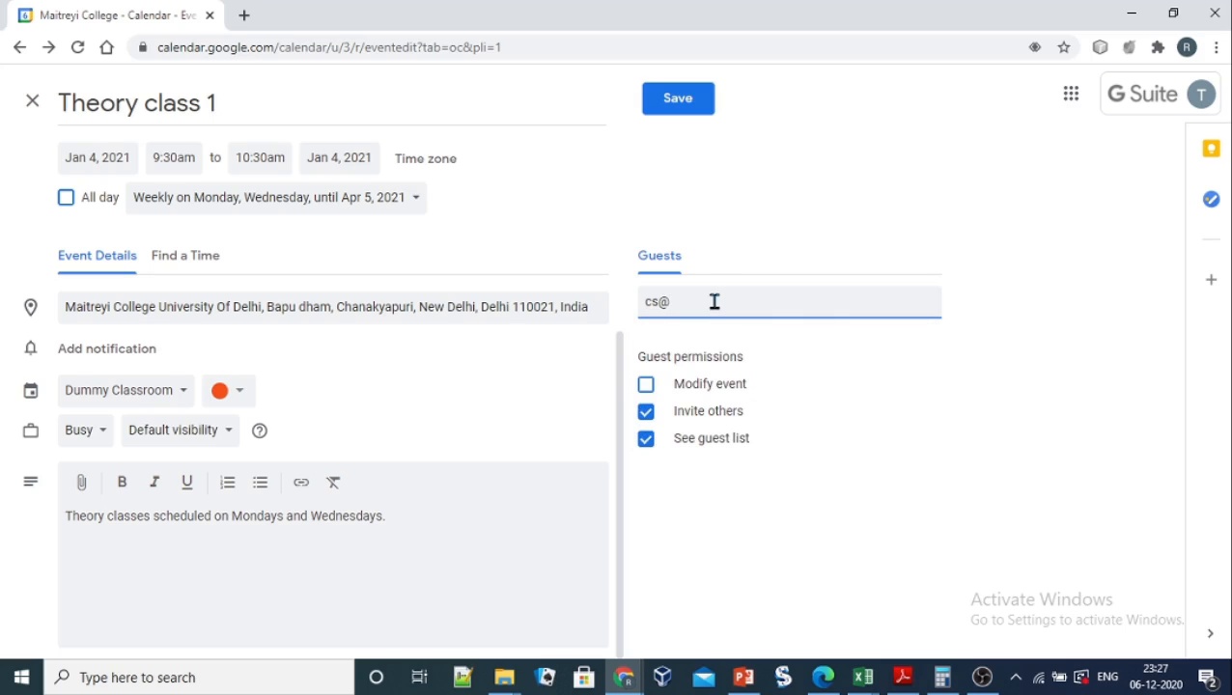
left_click(647, 416)
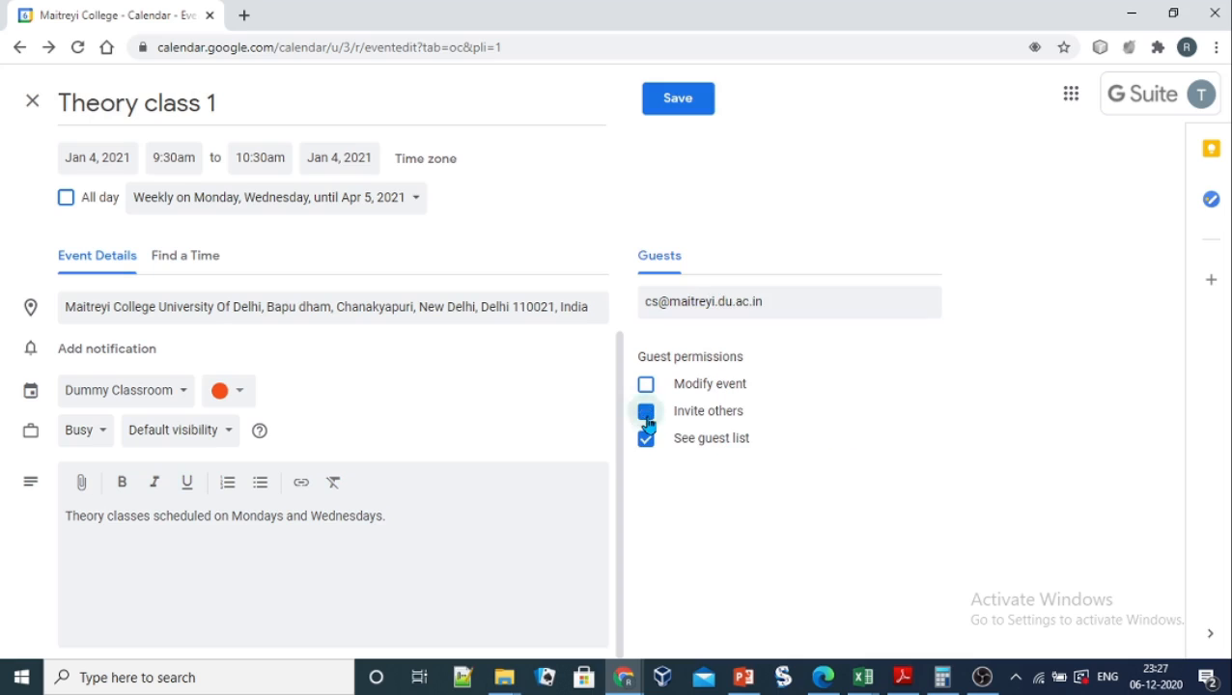
left_click(646, 441)
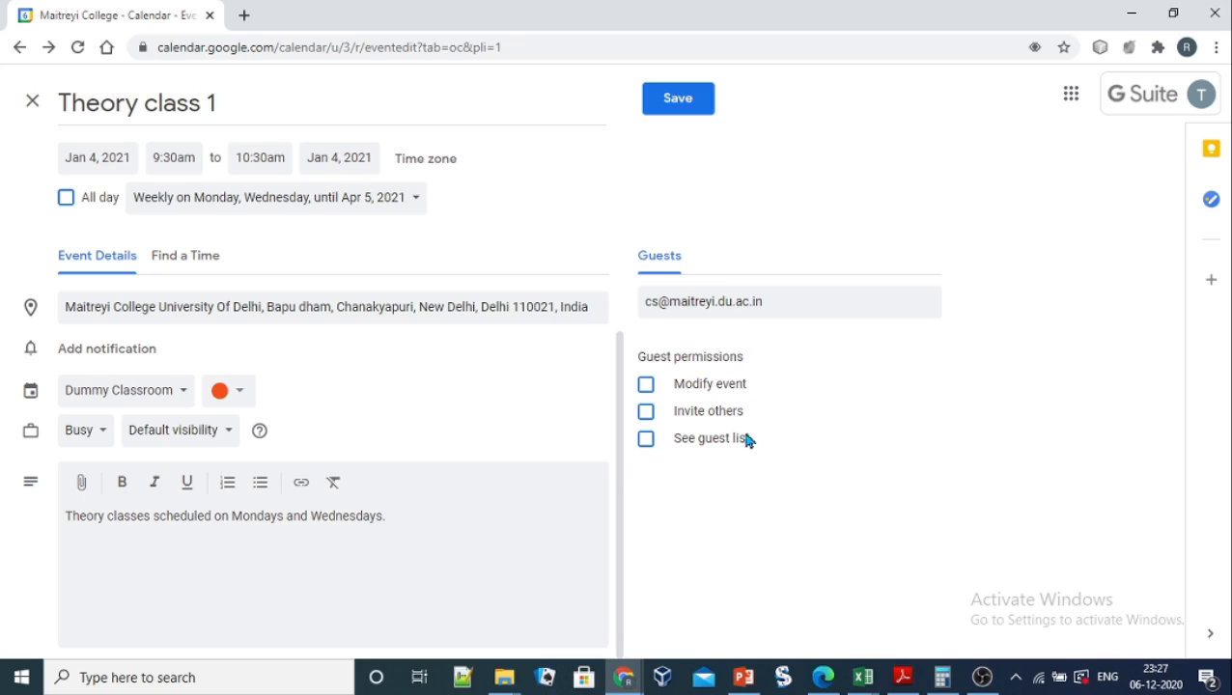
left_click(646, 388)
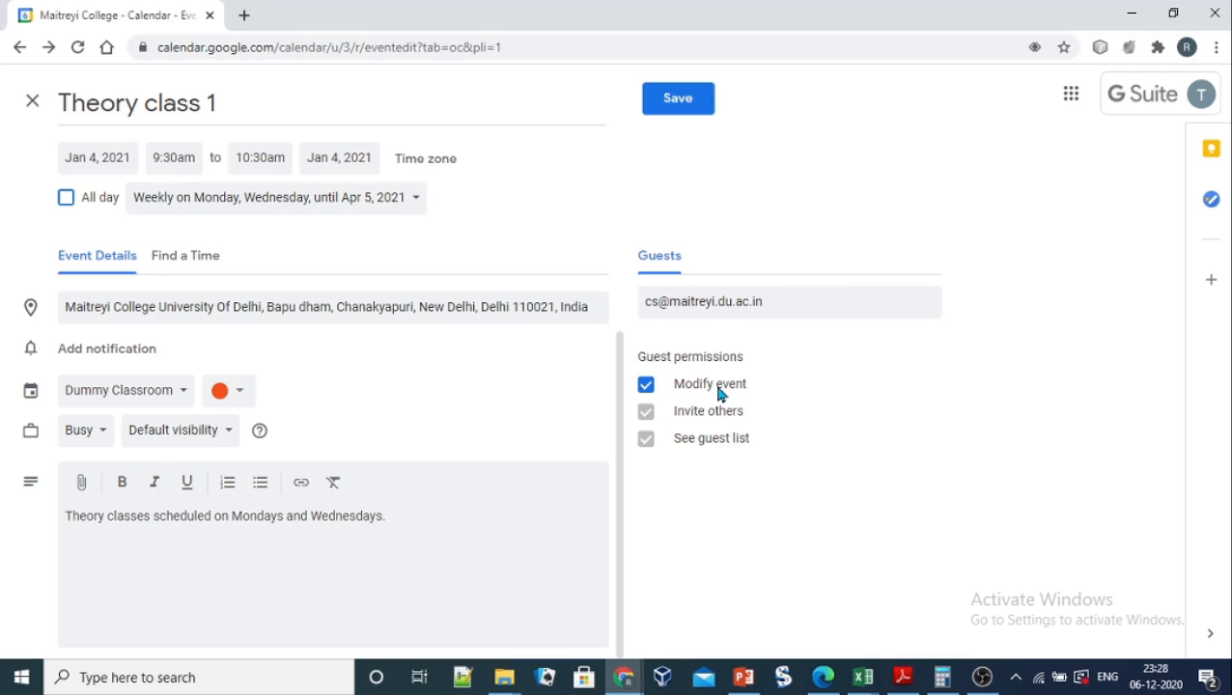
left_click(647, 386)
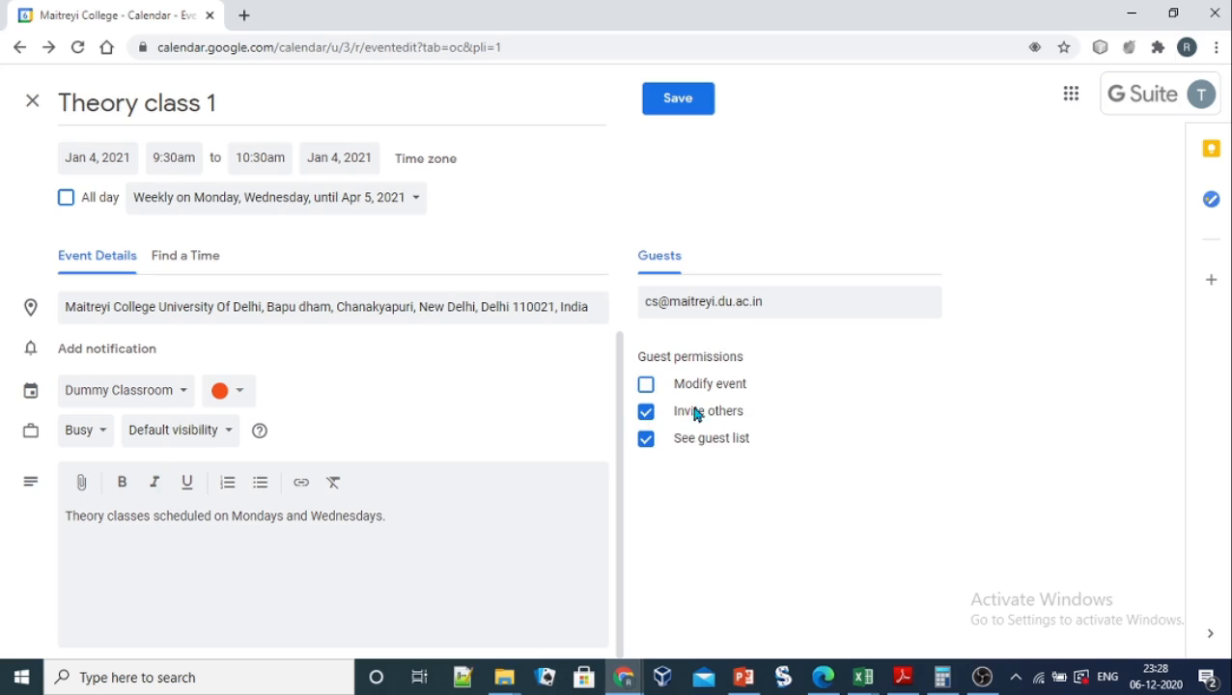
left_click(647, 413)
left_click(646, 440)
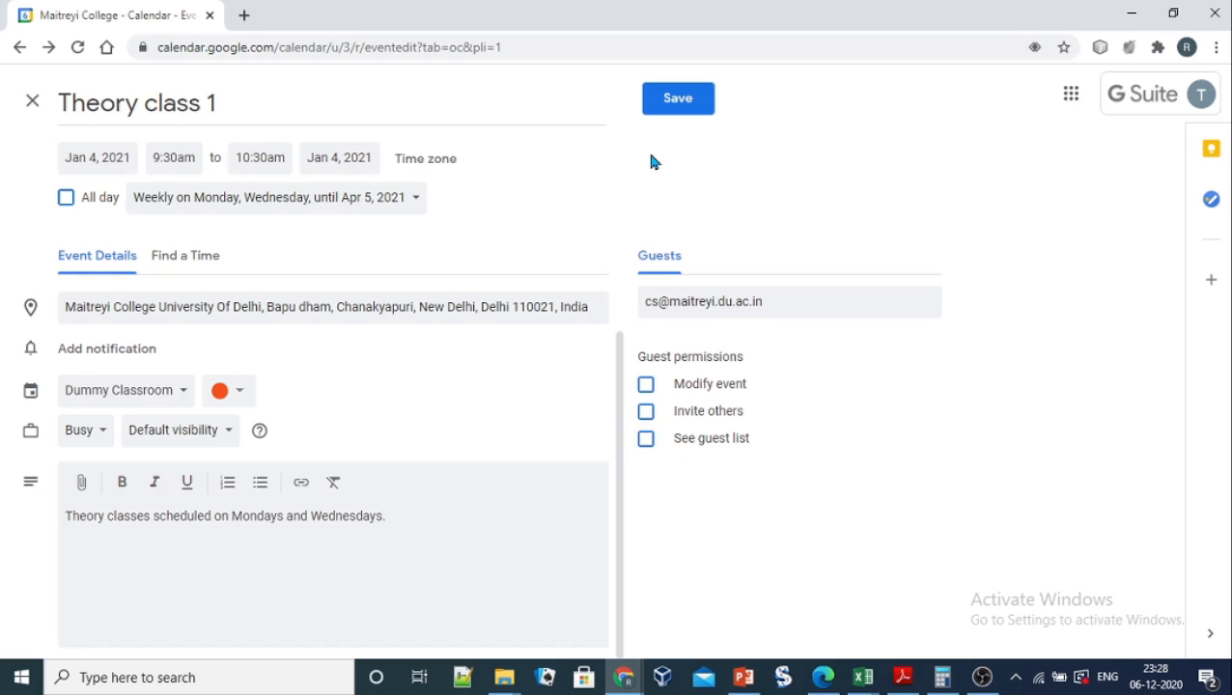
Step: Save the Theory class 1 event and send the invitation email to its guest
left_click(678, 102)
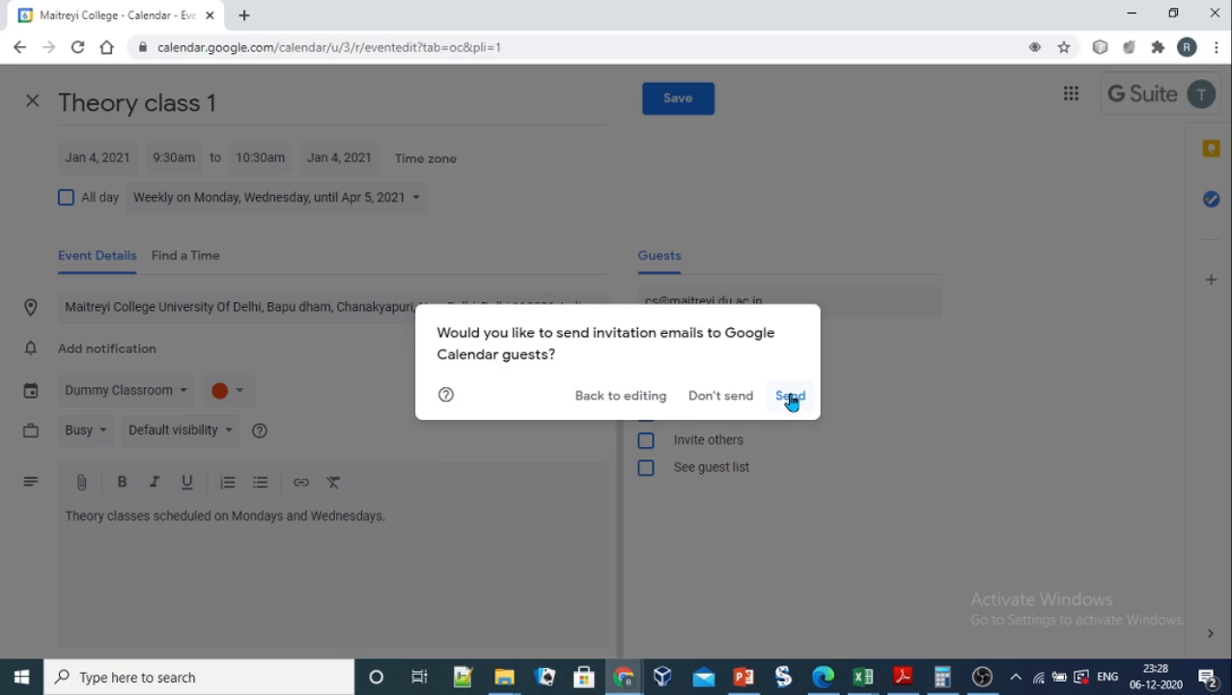
left_click(790, 398)
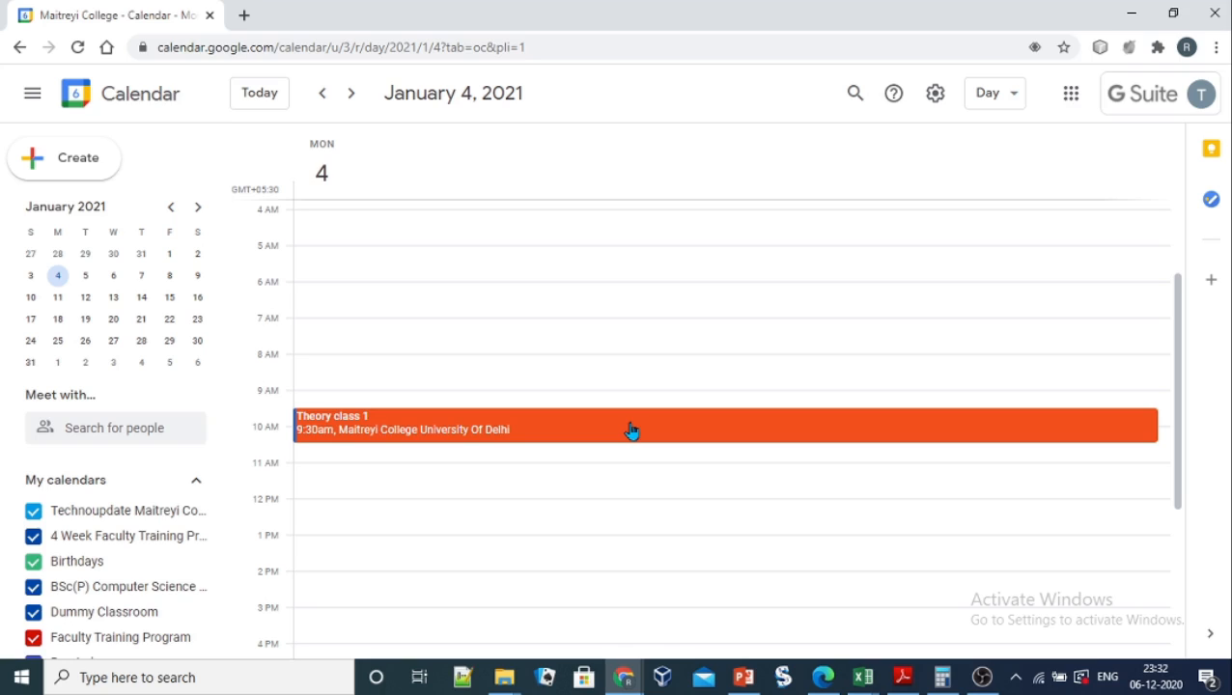
Step: Switch the calendar to Month view to show all January 2021 classes
left_click(1014, 103)
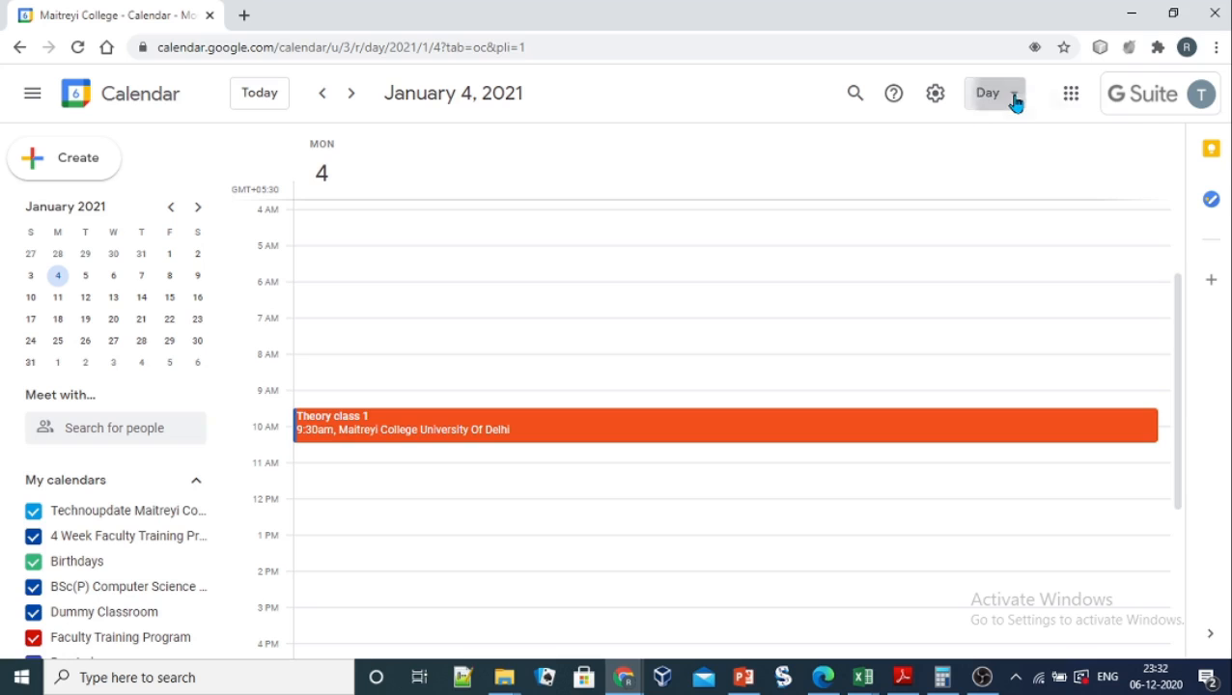
left_click(1009, 209)
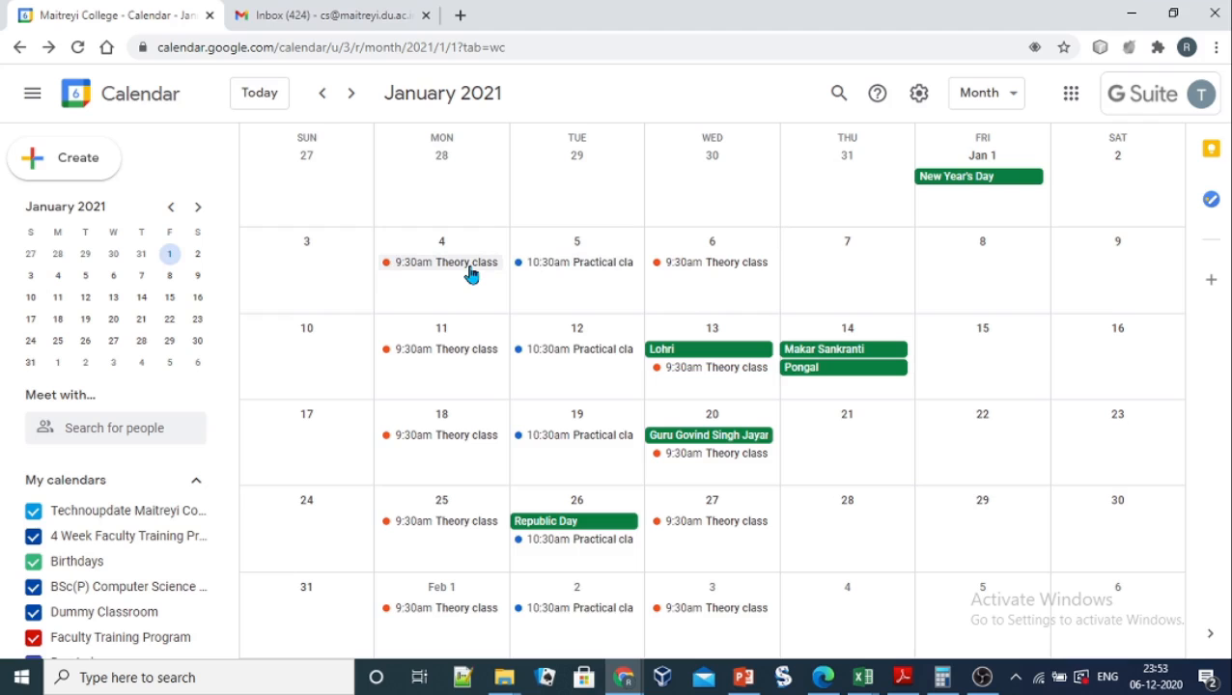
Step: In Gmail, open the 'Invitation: Theory class 1' email and read its weekly Monday/Wednesday schedule, location and description
left_click(351, 17)
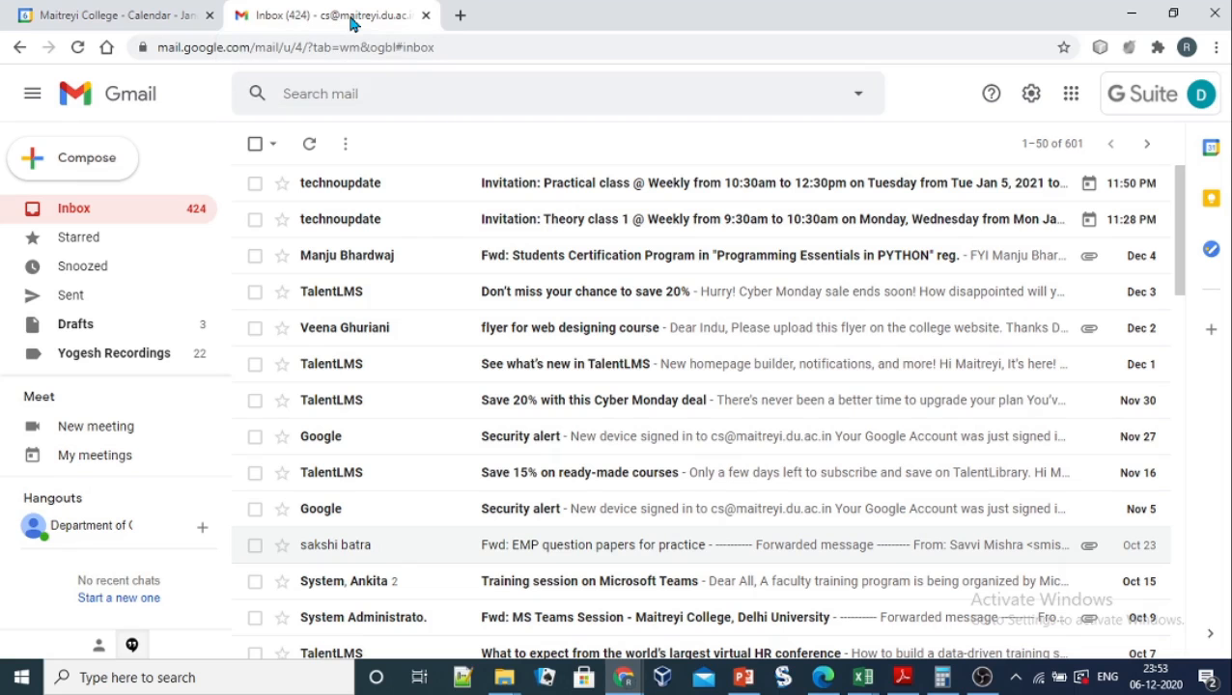
left_click(609, 227)
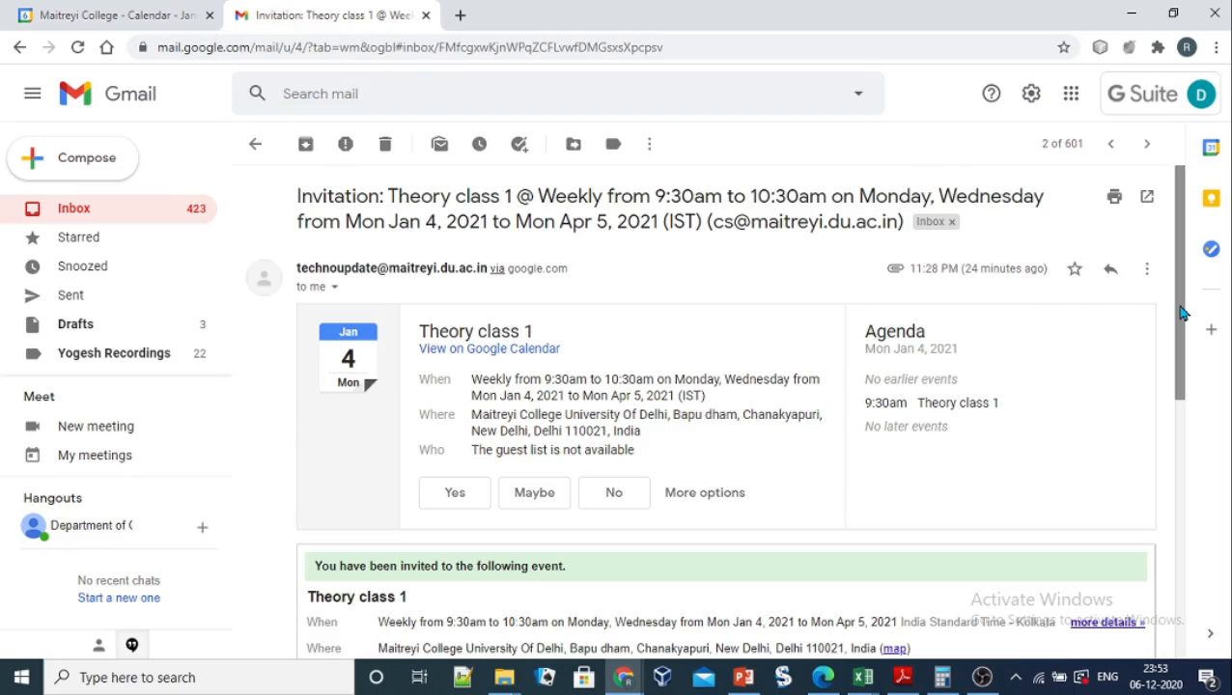
left_click_drag(1176, 307, 1174, 372)
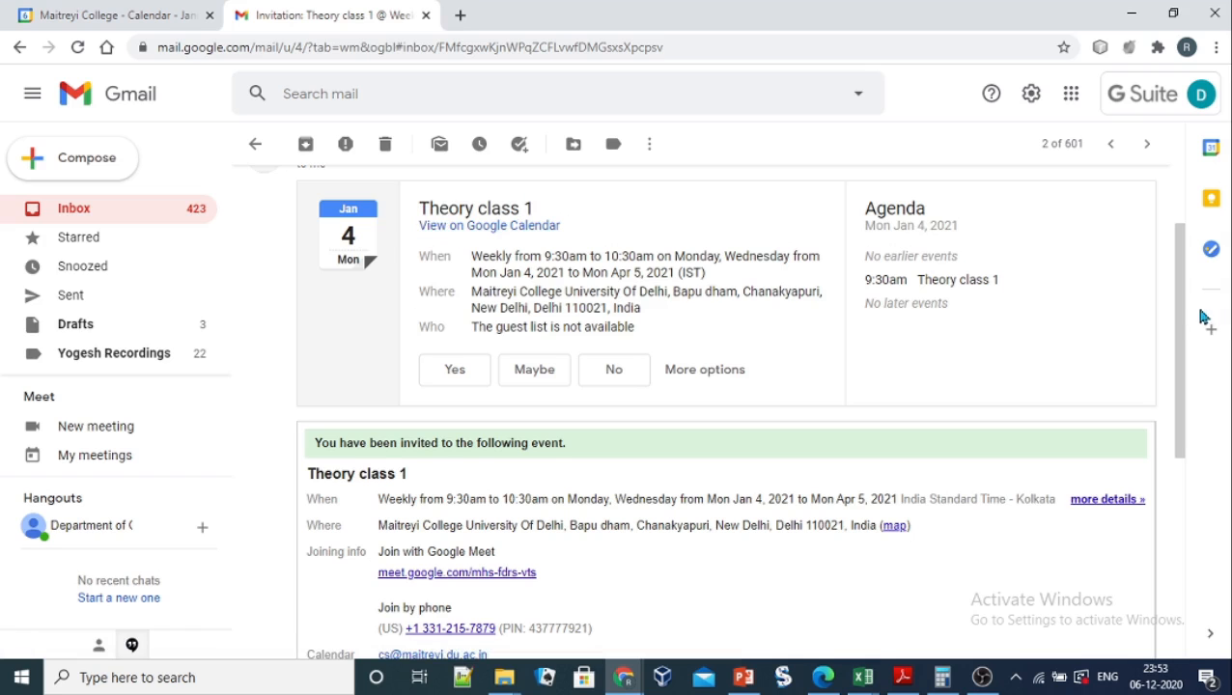
left_click_drag(1180, 319, 1182, 418)
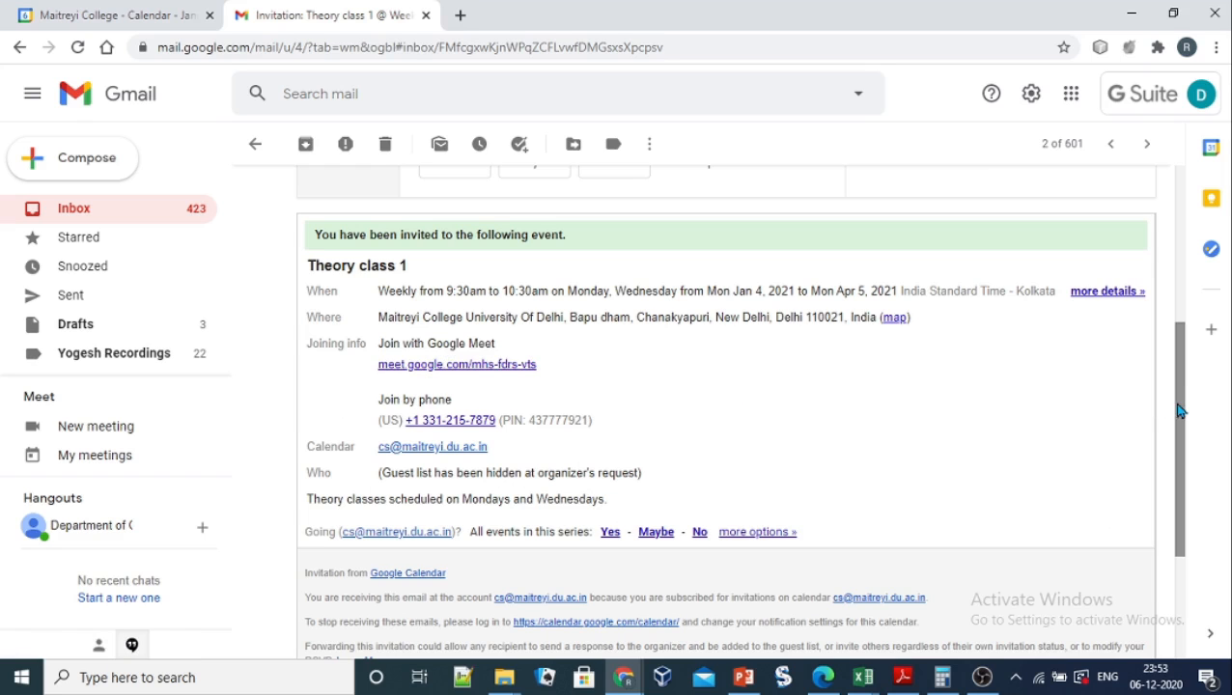
left_click_drag(1182, 416, 1182, 448)
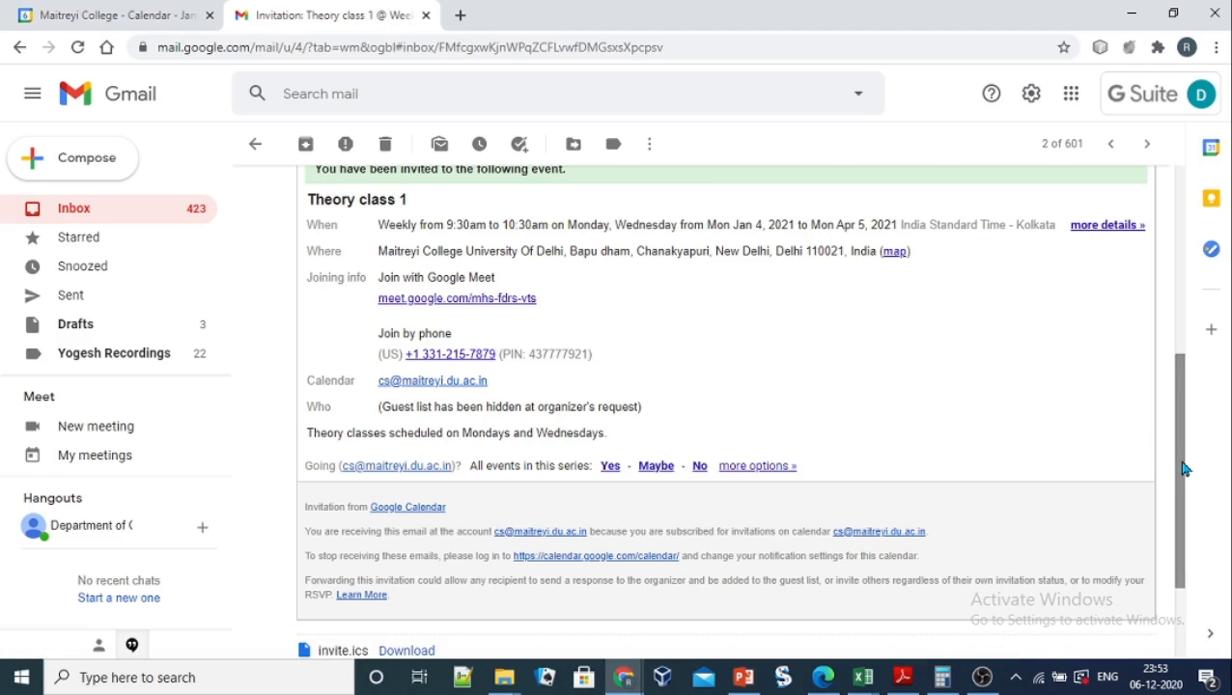
left_click_drag(1183, 467, 1181, 290)
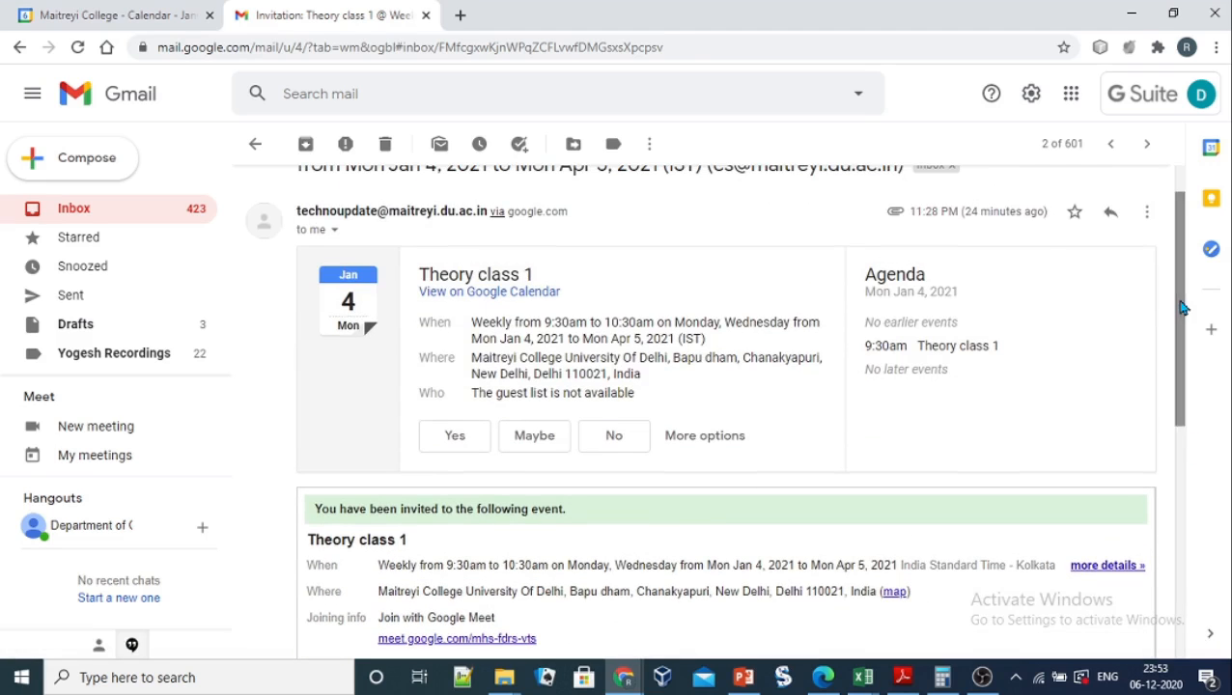
Step: Check Theory class 1 at 9:30am on January 4 in the guest's calendar, then return to the organiser's month view
left_click(476, 294)
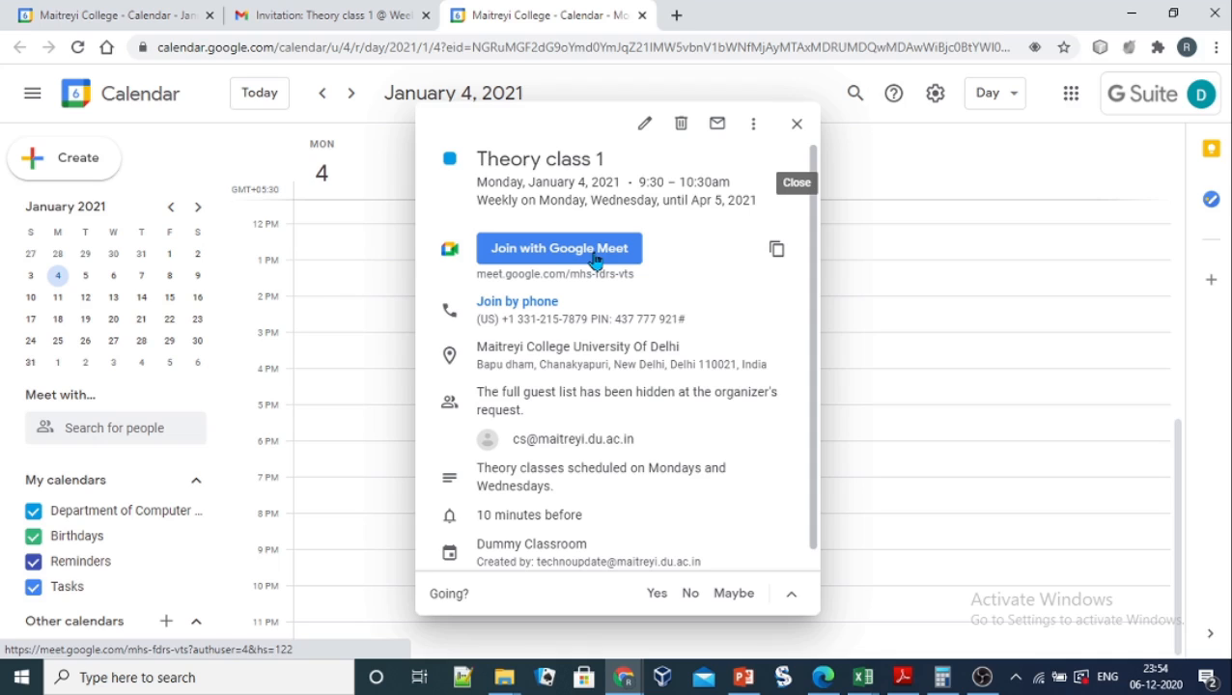
left_click(797, 126)
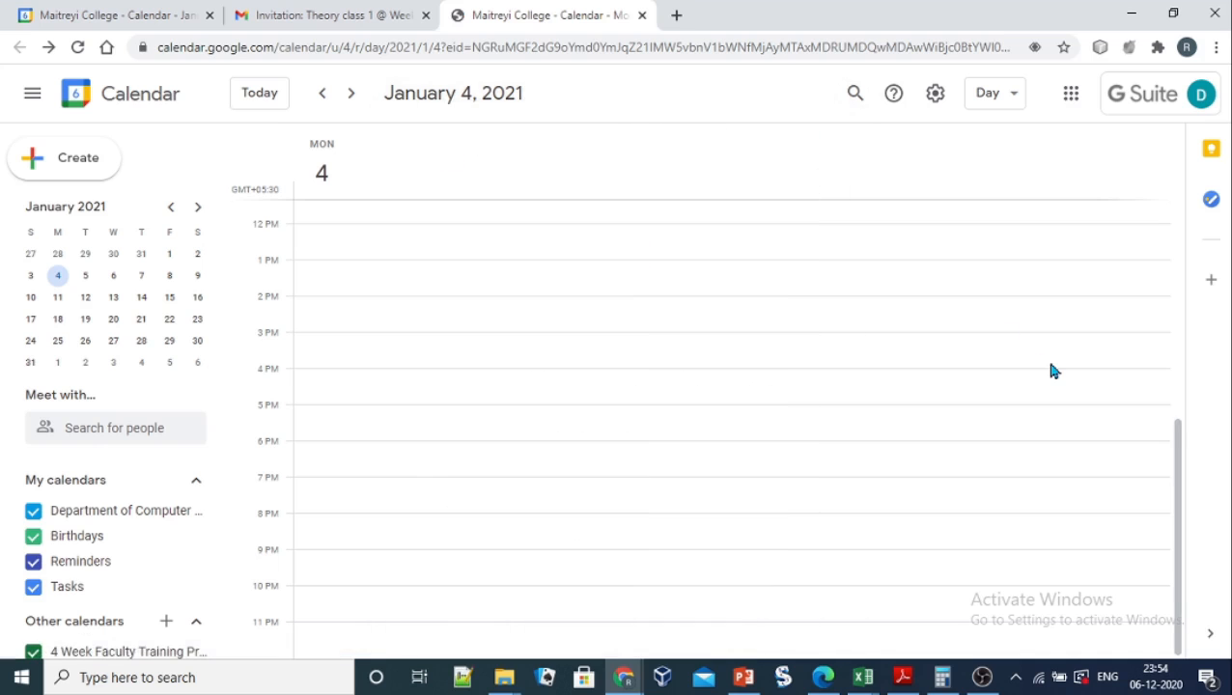
left_click_drag(1179, 515, 1177, 413)
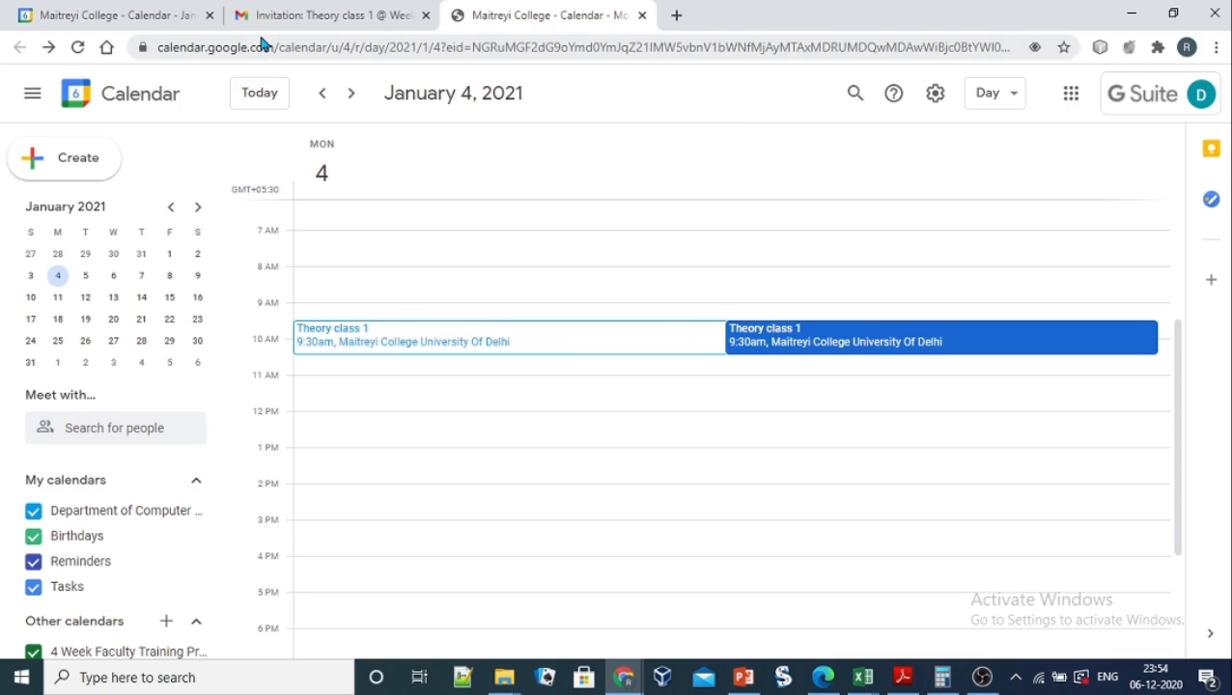
left_click(148, 17)
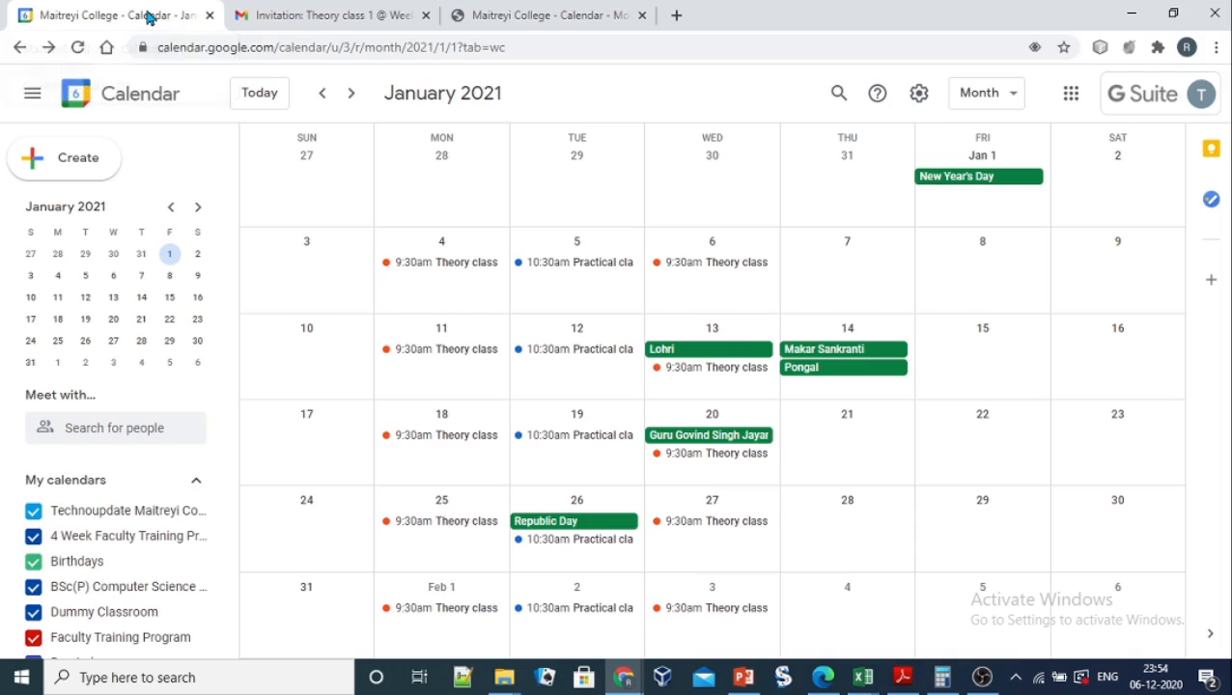